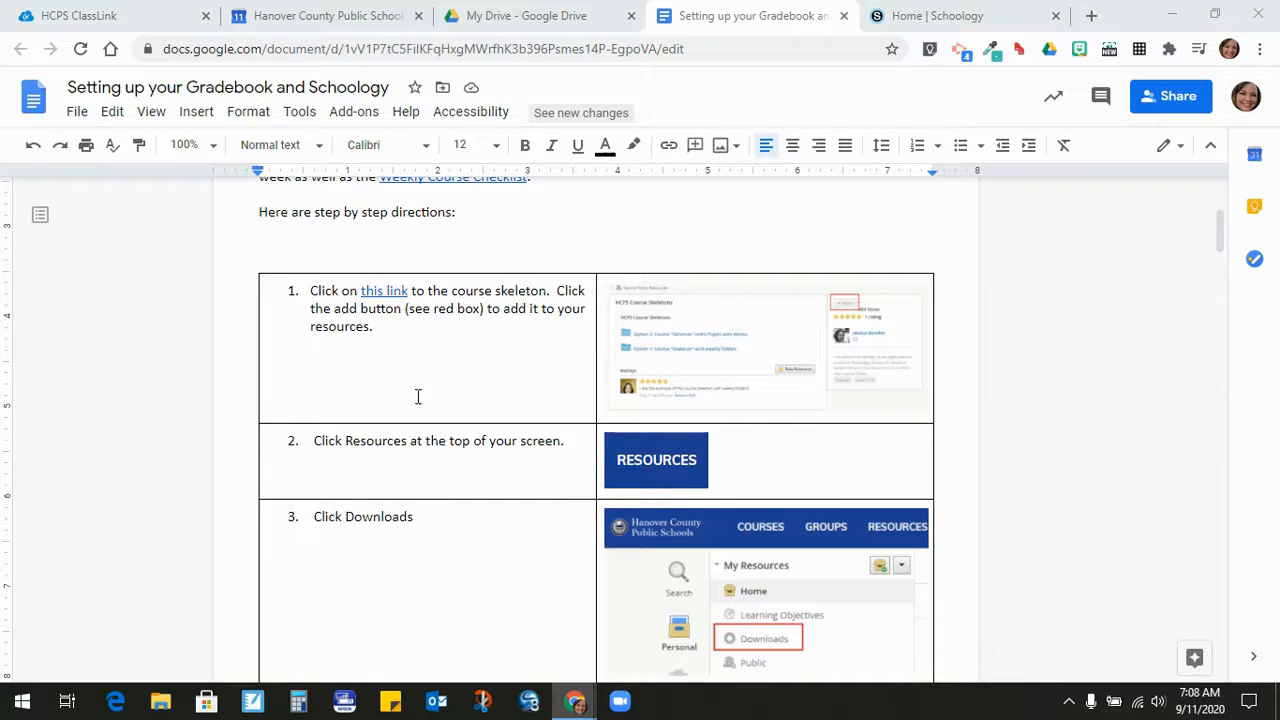
- Follow the course skeleton link in step 1 of the directions table
left_click(379, 289)
- Open the HCPS Course Skeletons public resource in Schoology and add it to my resources
left_click(421, 318)
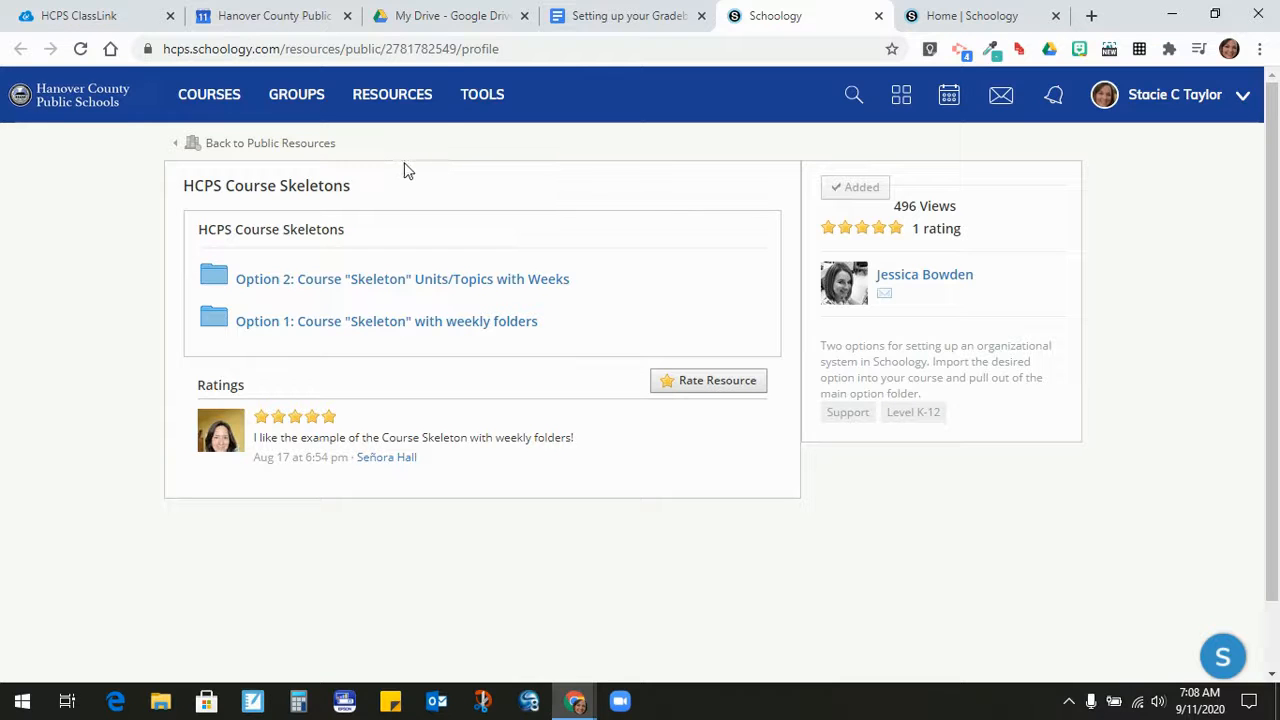
- Go to Resources > Downloads and open the HCPS Course Skeletons folder
left_click(390, 94)
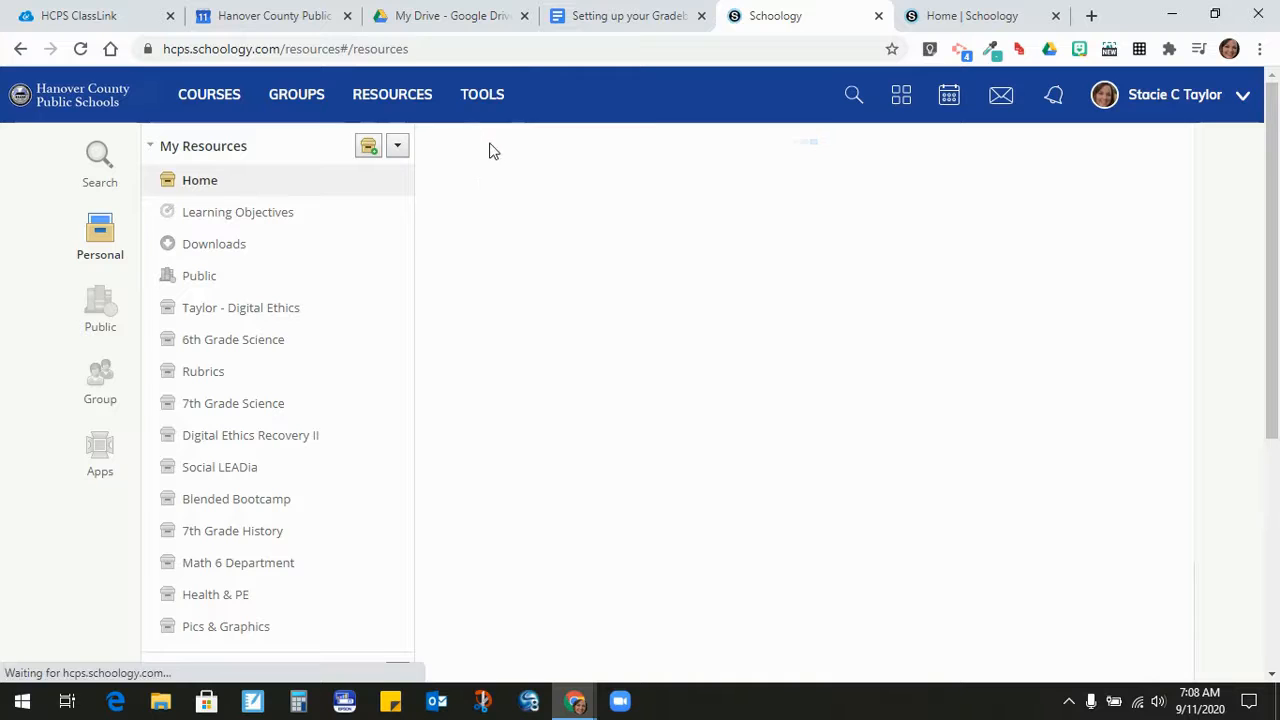
left_click(208, 249)
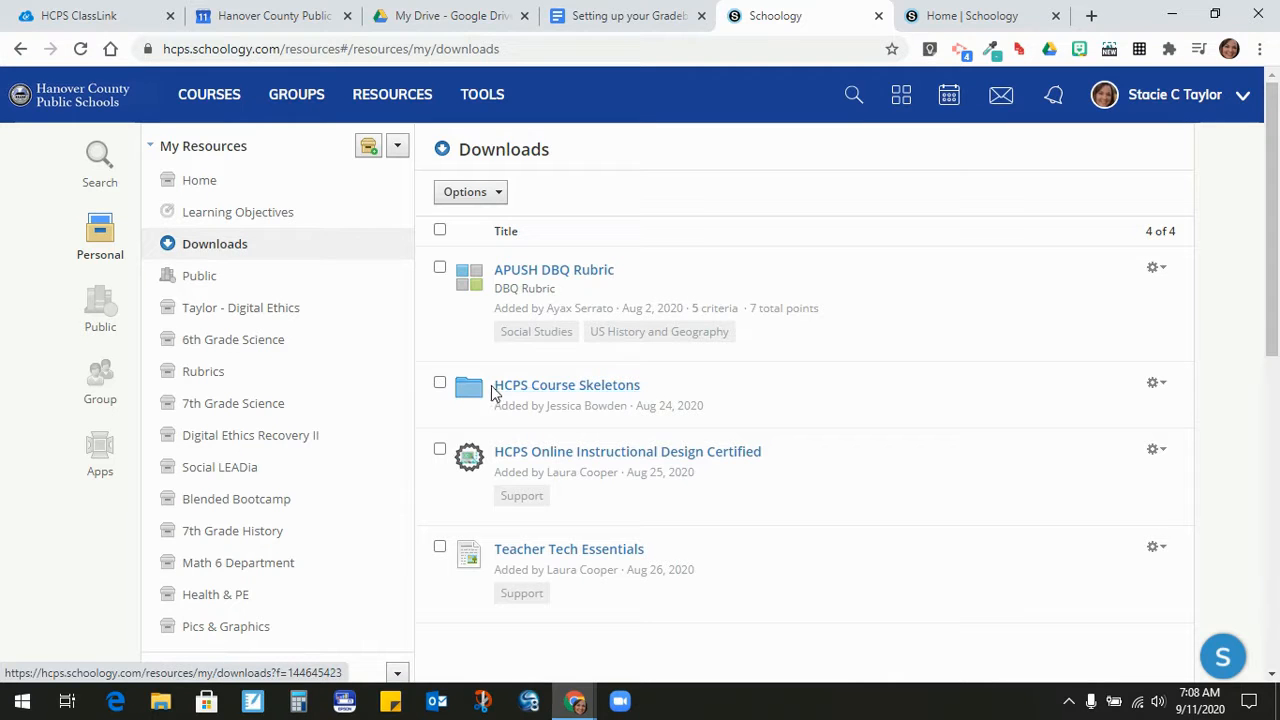
left_click(607, 390)
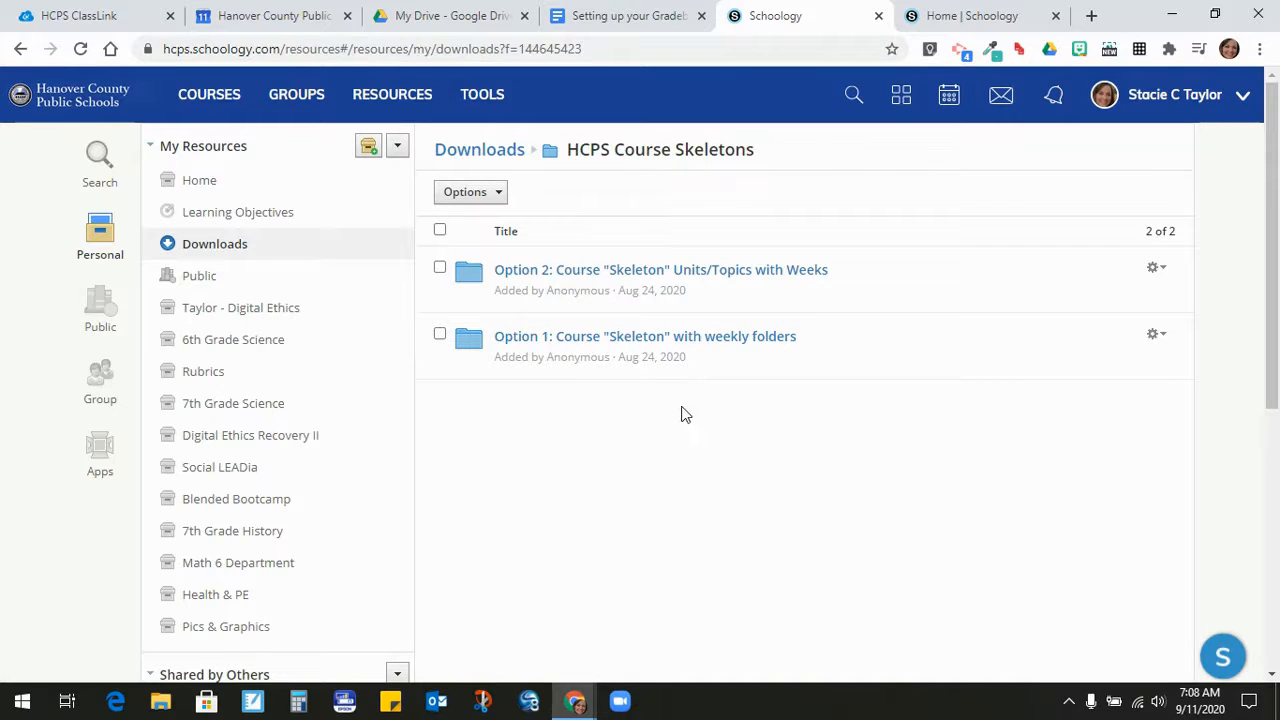
left_click(1157, 336)
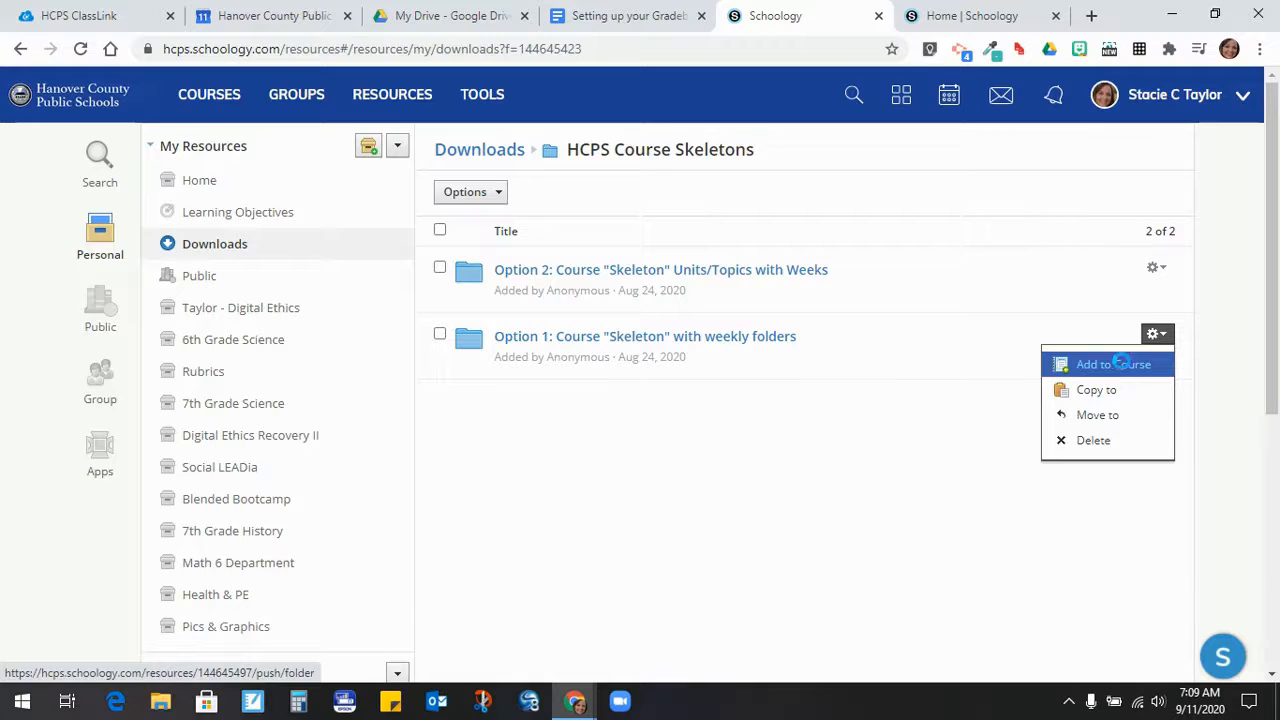
- Add the Option 1 weekly-folders skeleton to the Sandbox II: Testing Testing course
left_click(1124, 367)
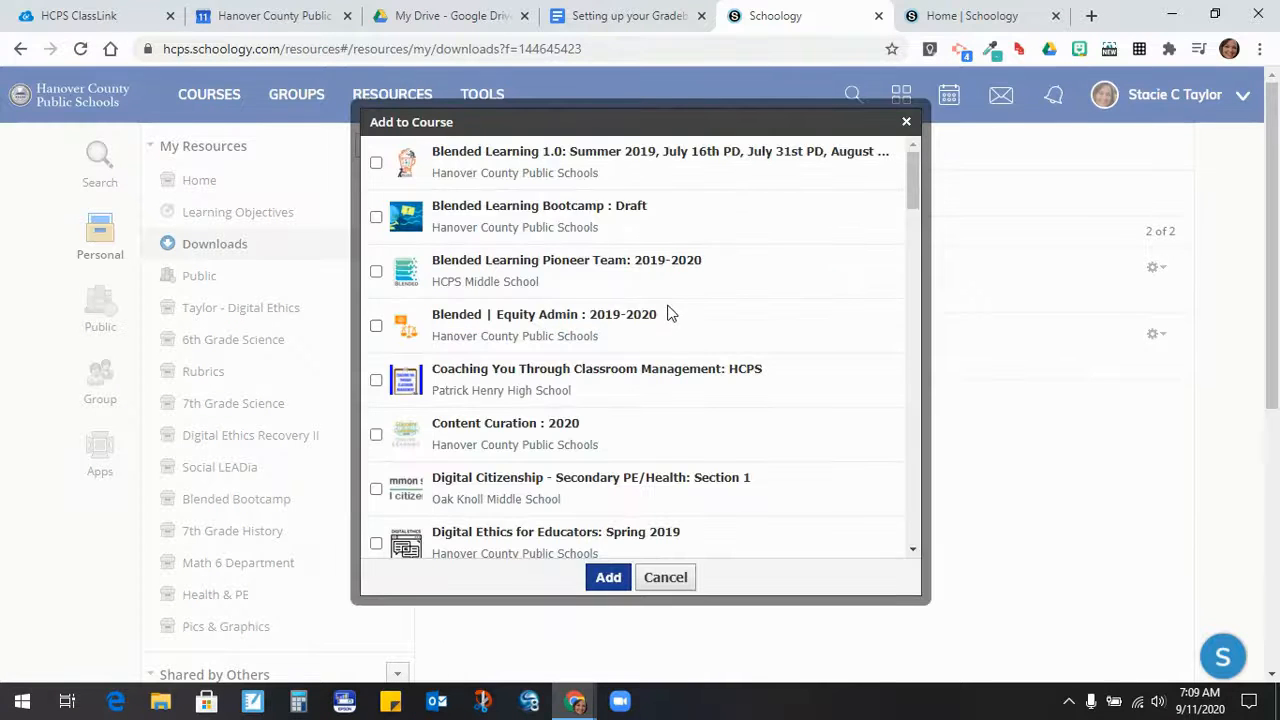
scroll(670, 313, "down", 15)
scroll(670, 313, "down", 15)
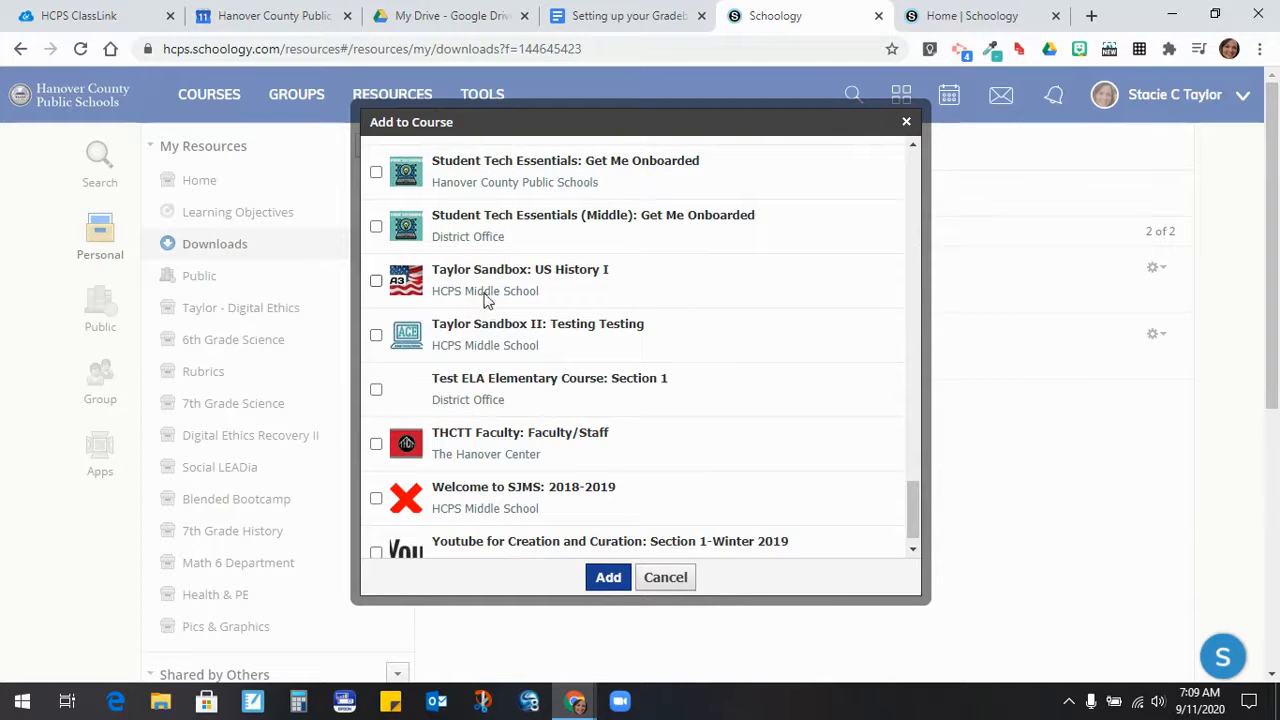
left_click(376, 336)
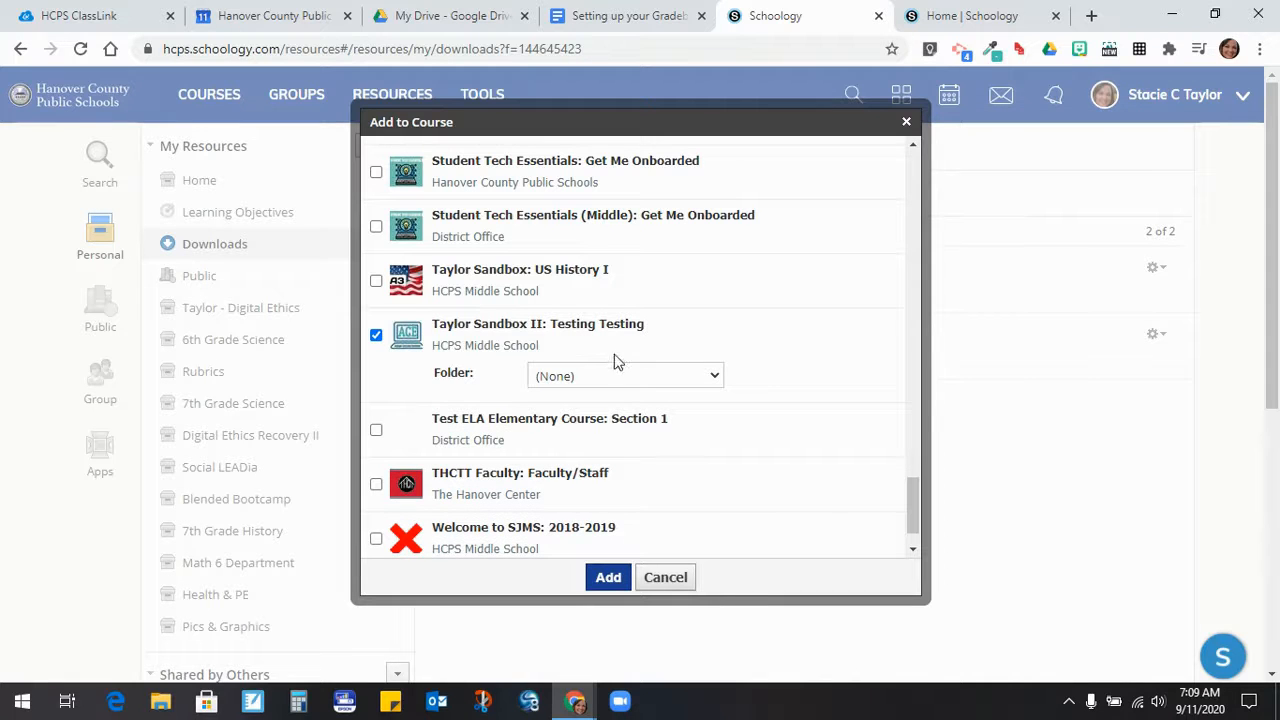
left_click(608, 578)
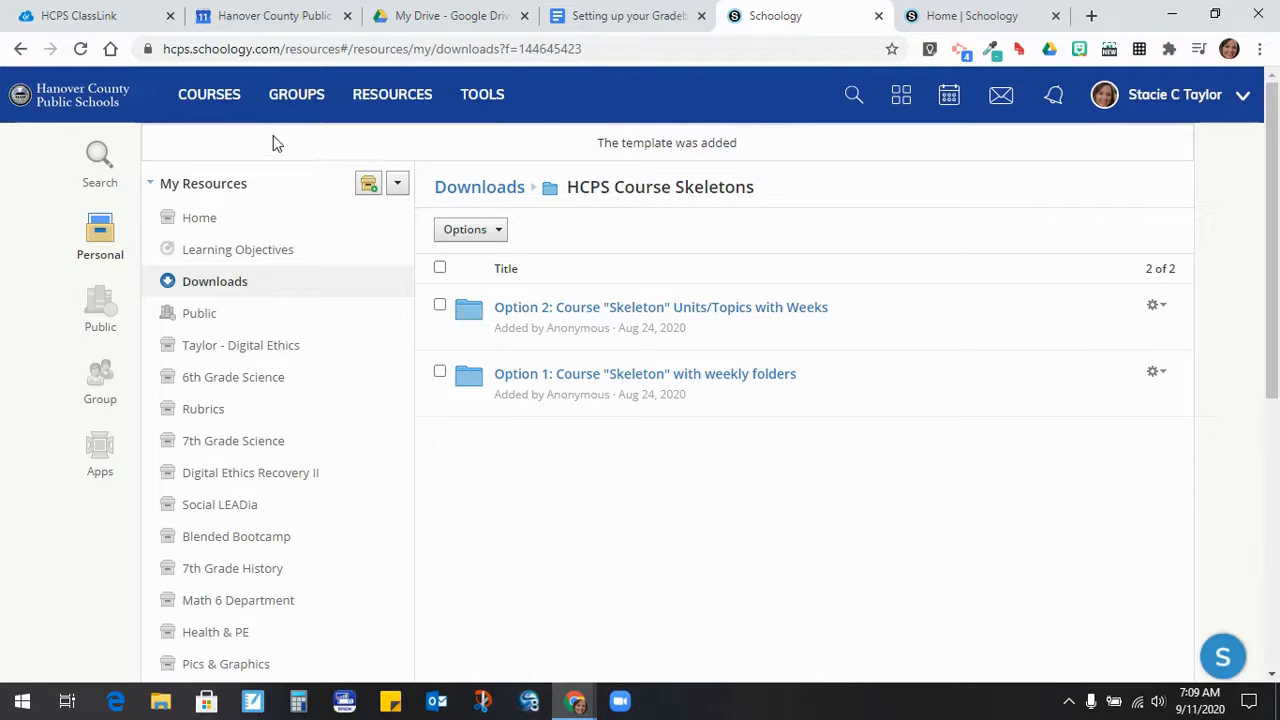
left_click(216, 100)
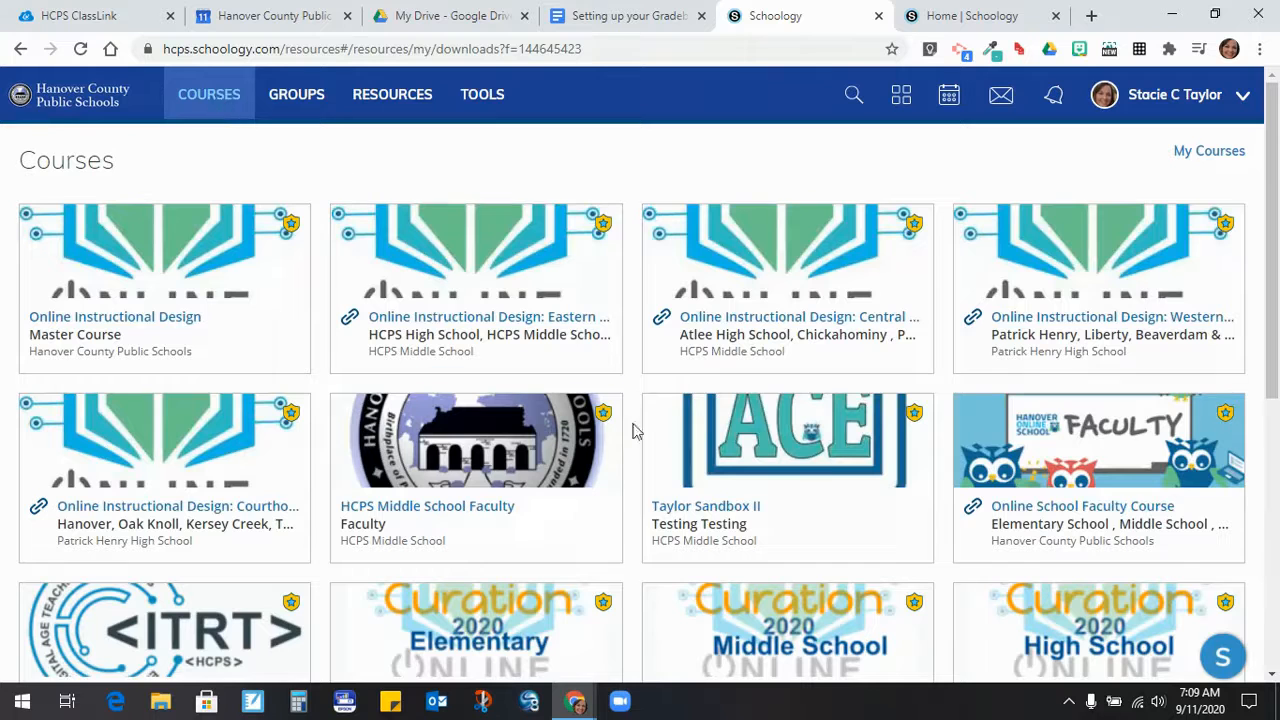
- Open the Sandbox II course and expand the Option 1 skeleton folder at the bottom of Materials
left_click(712, 453)
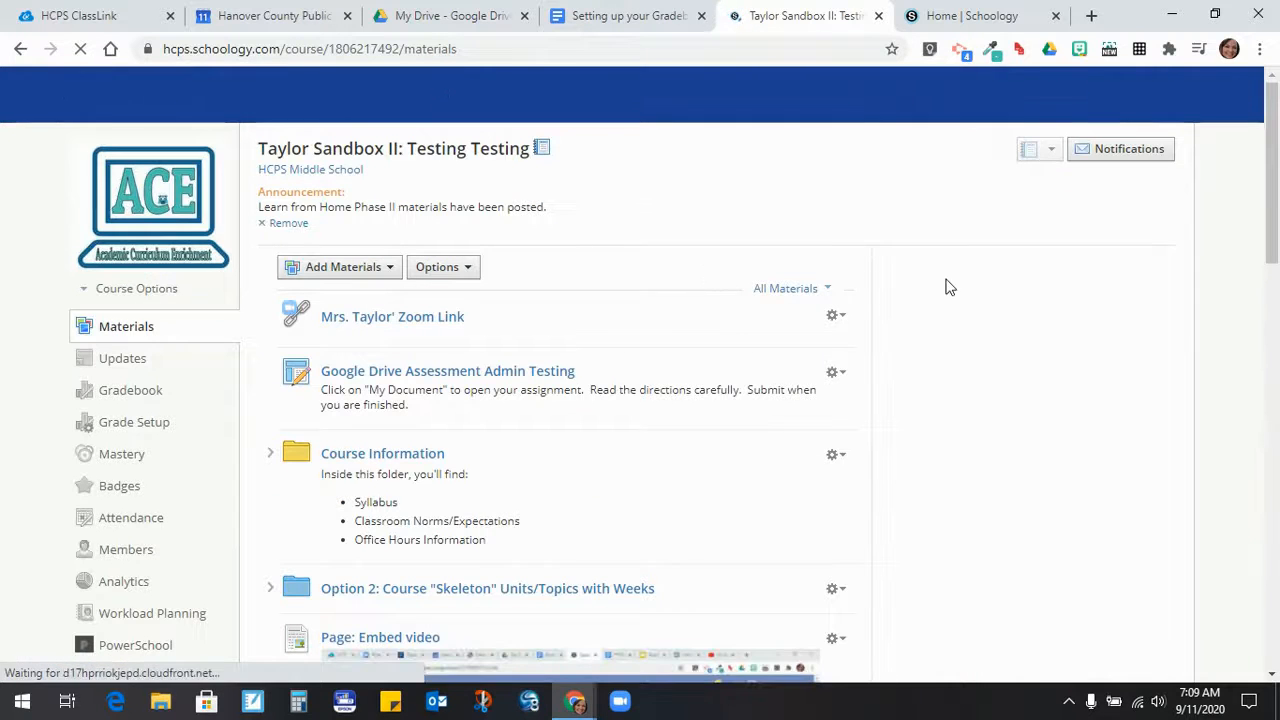
scroll(988, 275, "down", 5)
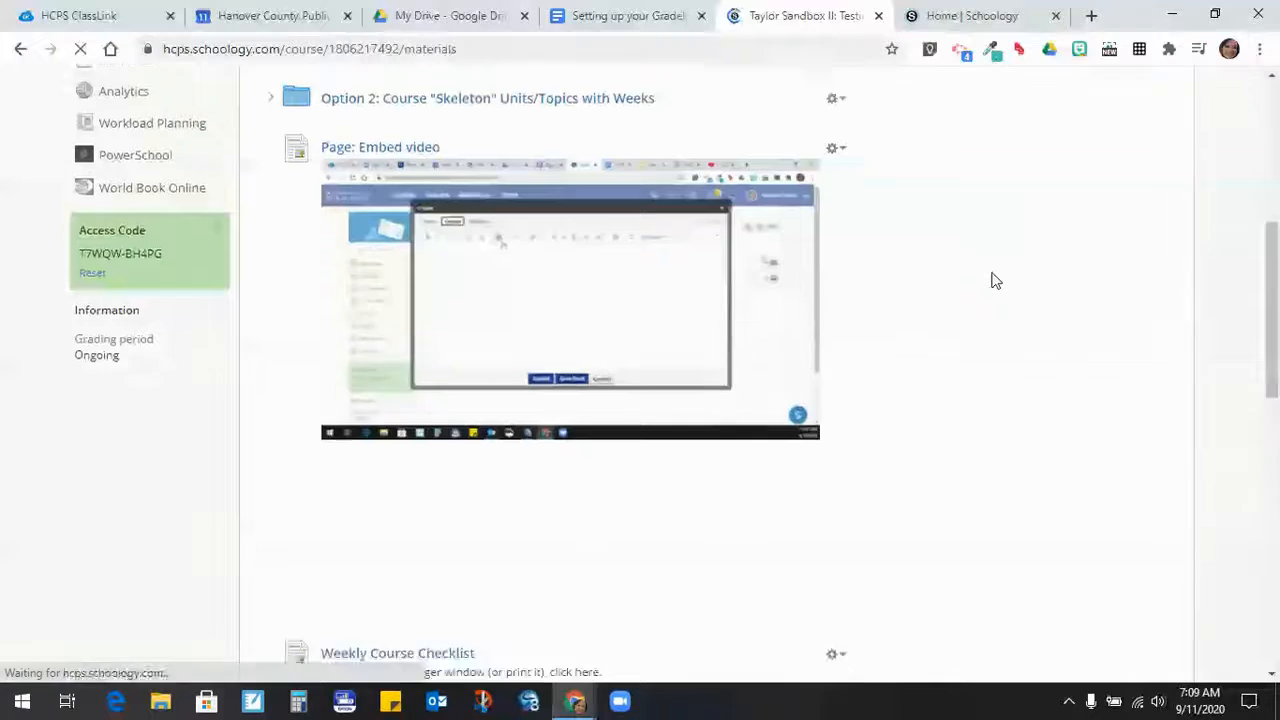
scroll(991, 278, "down", 10)
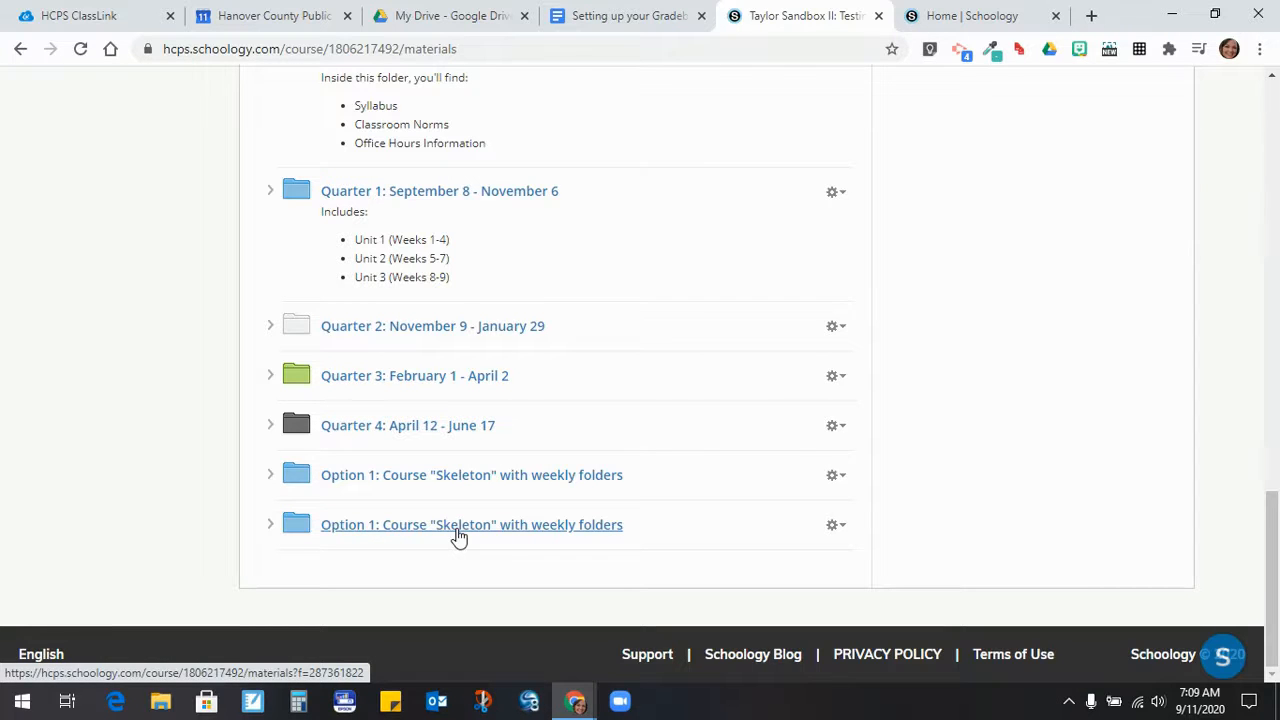
left_click(270, 525)
- Drag Course Information, Quarters 1, 2 and 4, and Weekly Course Checklist out of Option 1
scroll(614, 434, "down", 2)
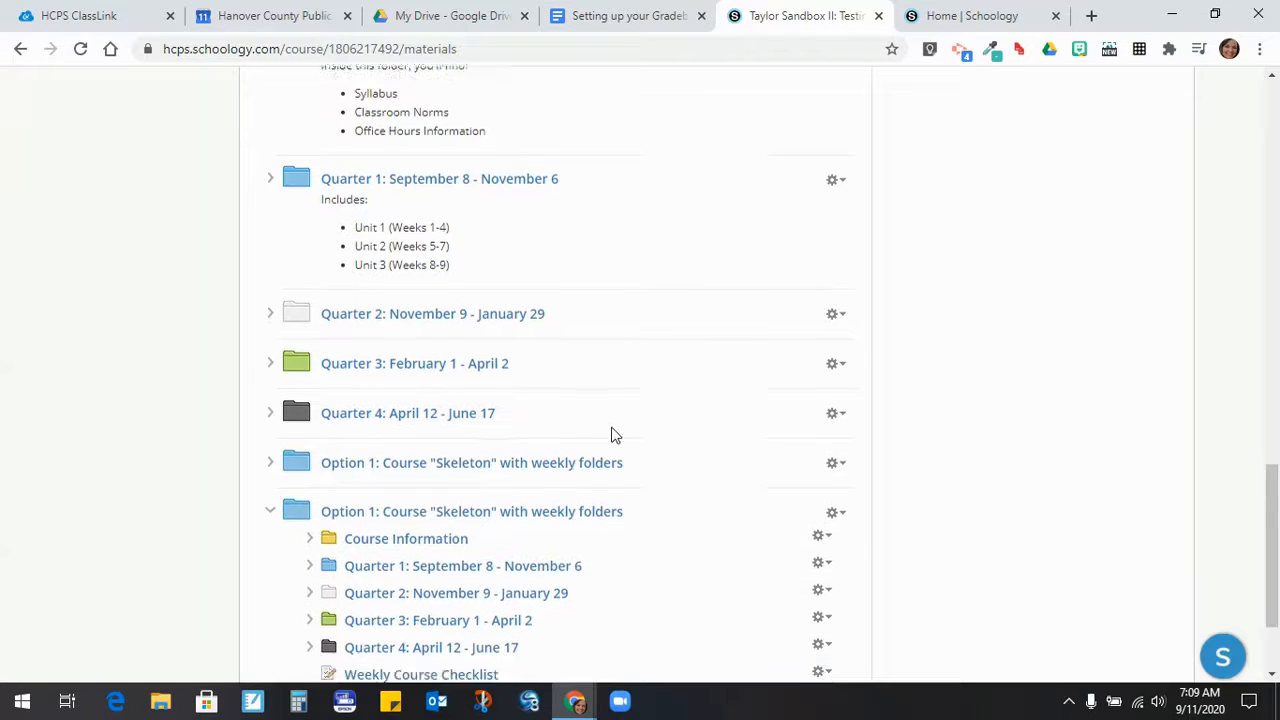
left_click_drag(394, 388, 393, 518)
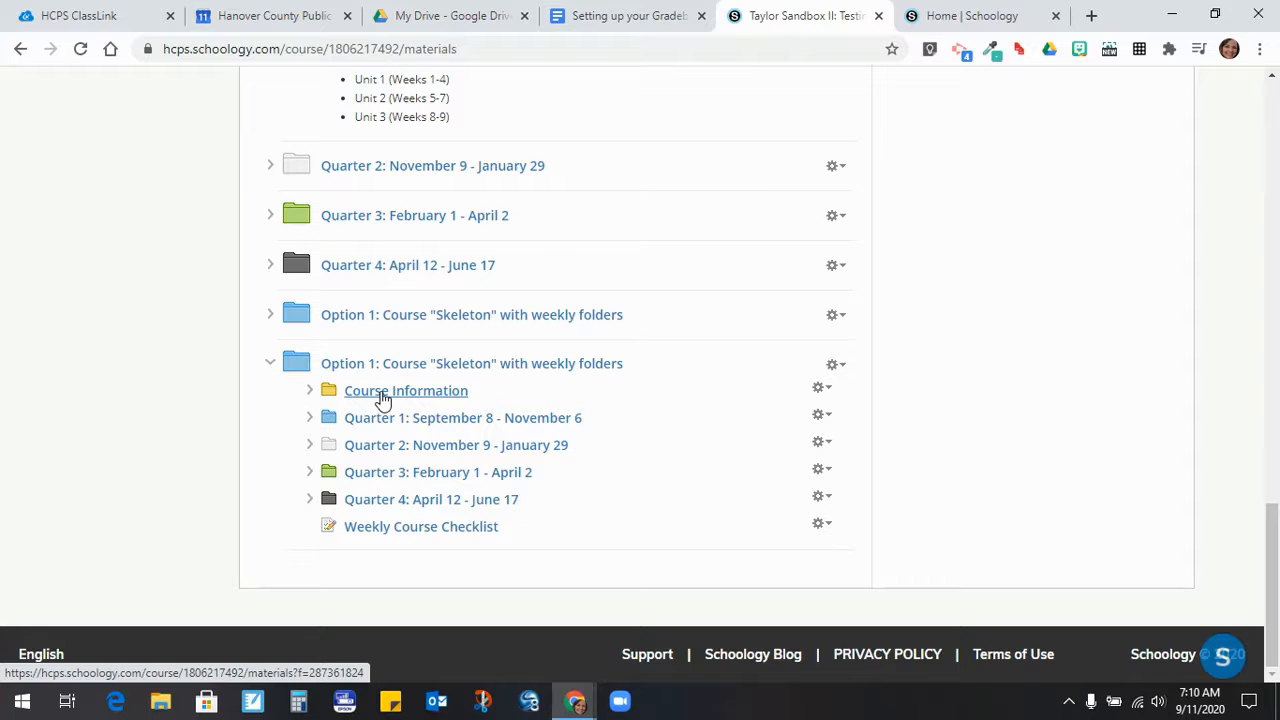
left_click_drag(383, 398, 385, 372)
left_click_drag(398, 450, 391, 408)
left_click_drag(397, 490, 376, 452)
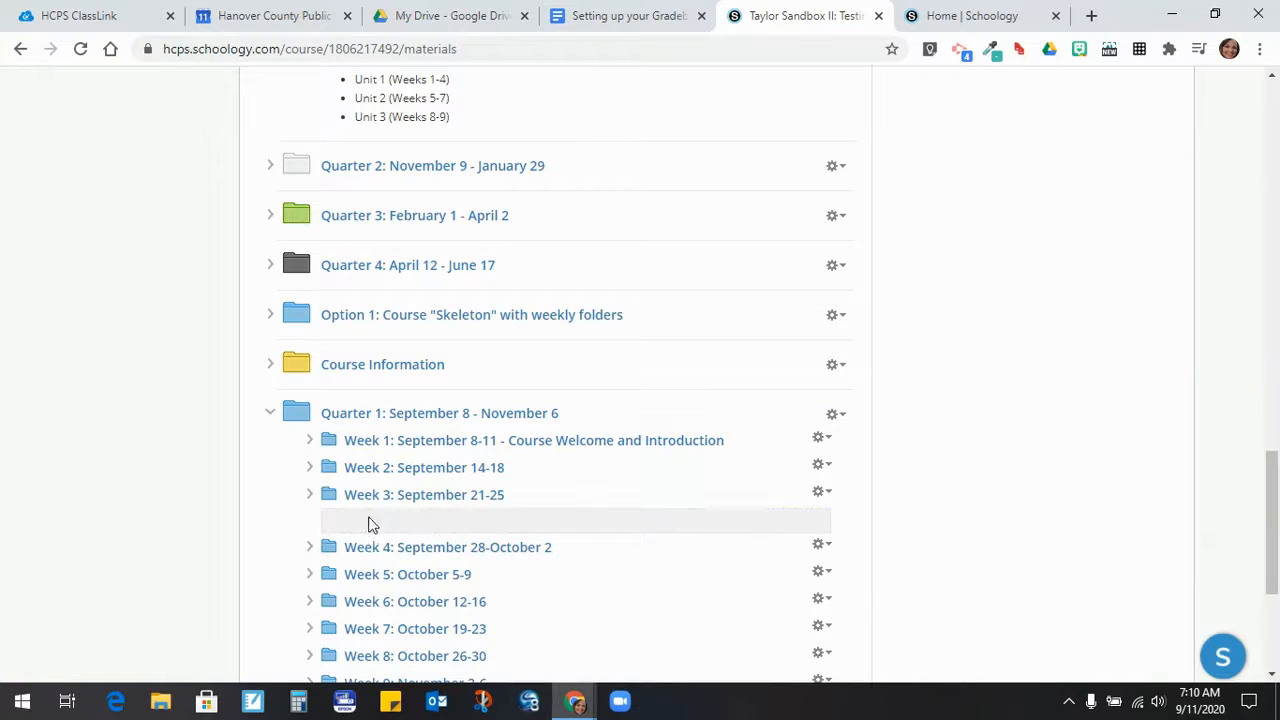
left_click(298, 492)
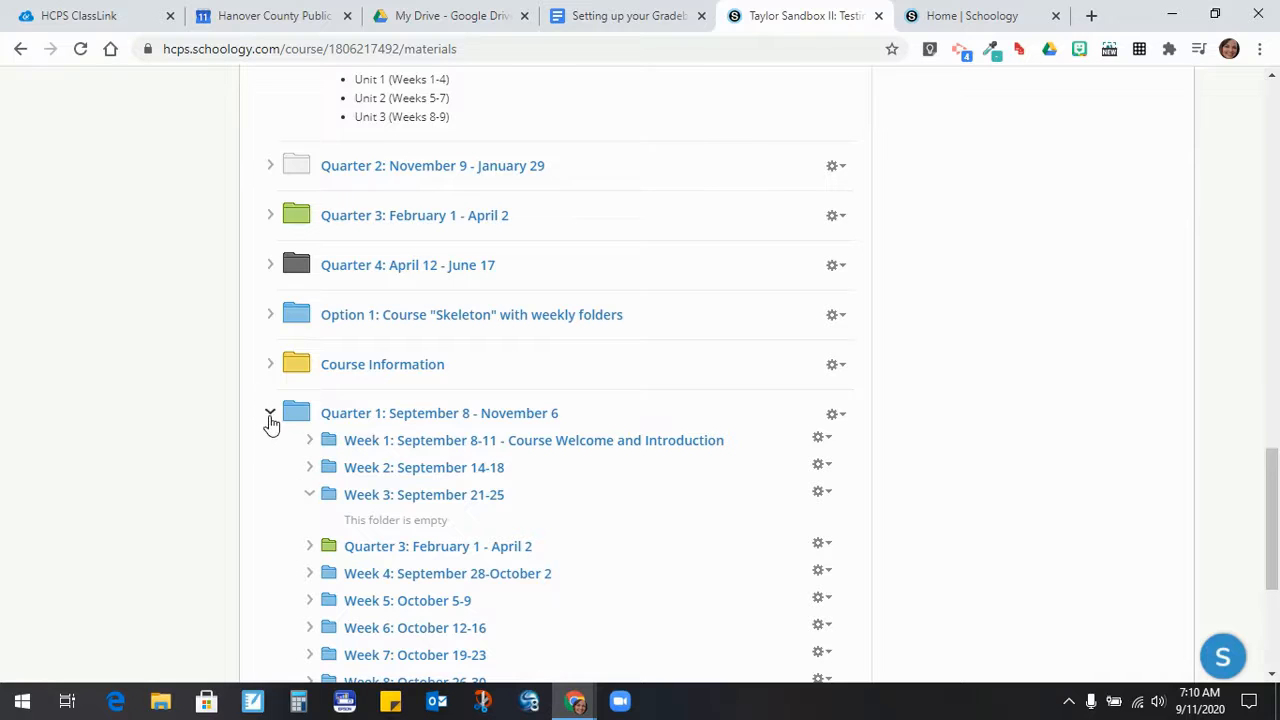
left_click(270, 418)
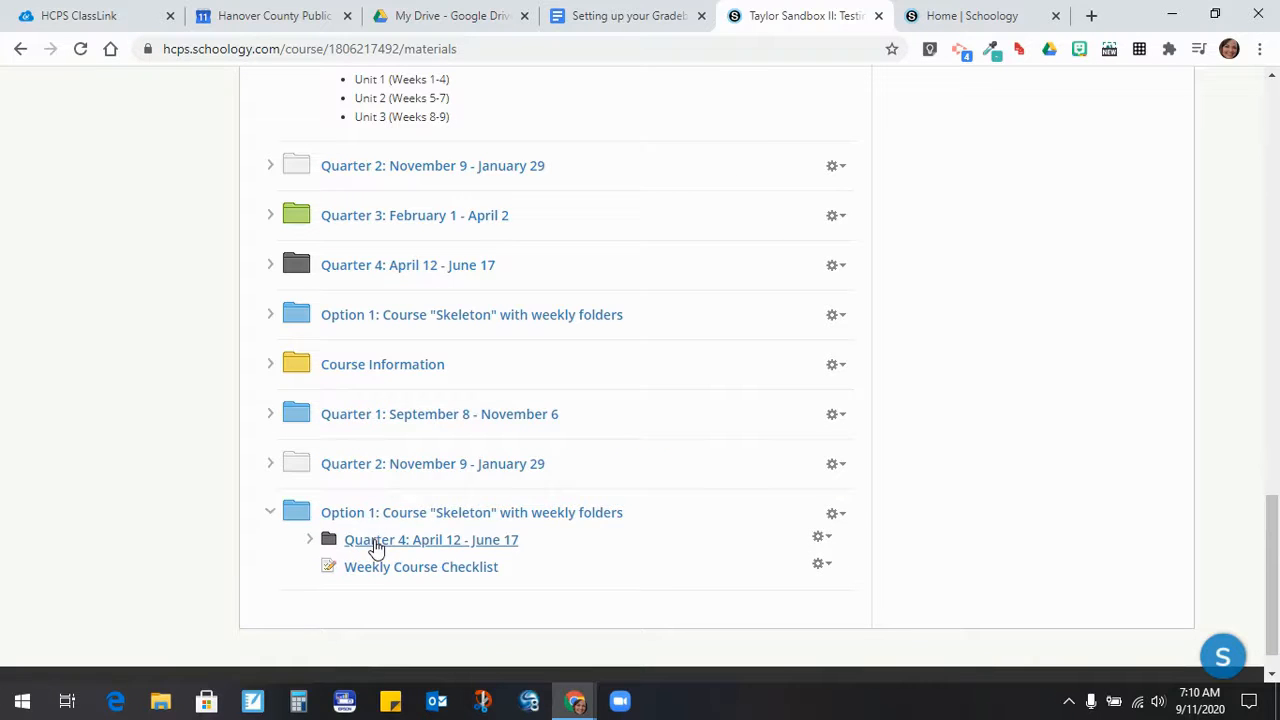
left_click_drag(372, 544, 370, 506)
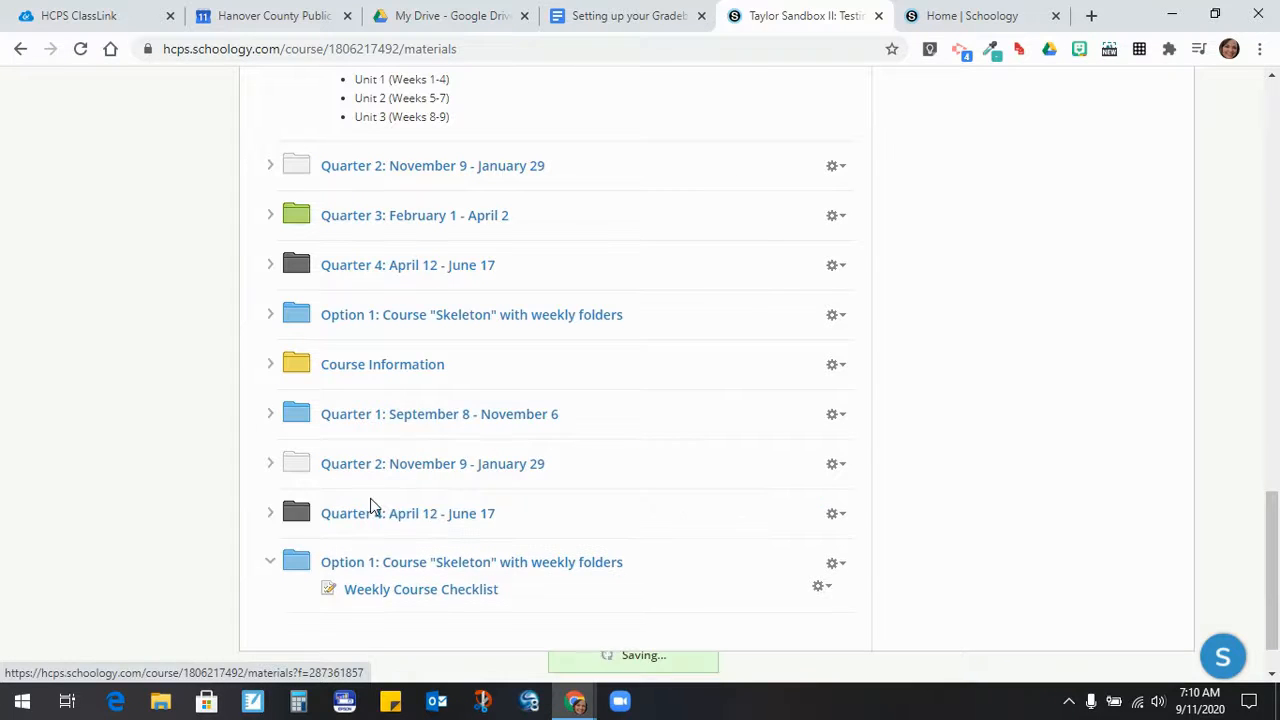
left_click_drag(378, 597, 368, 418)
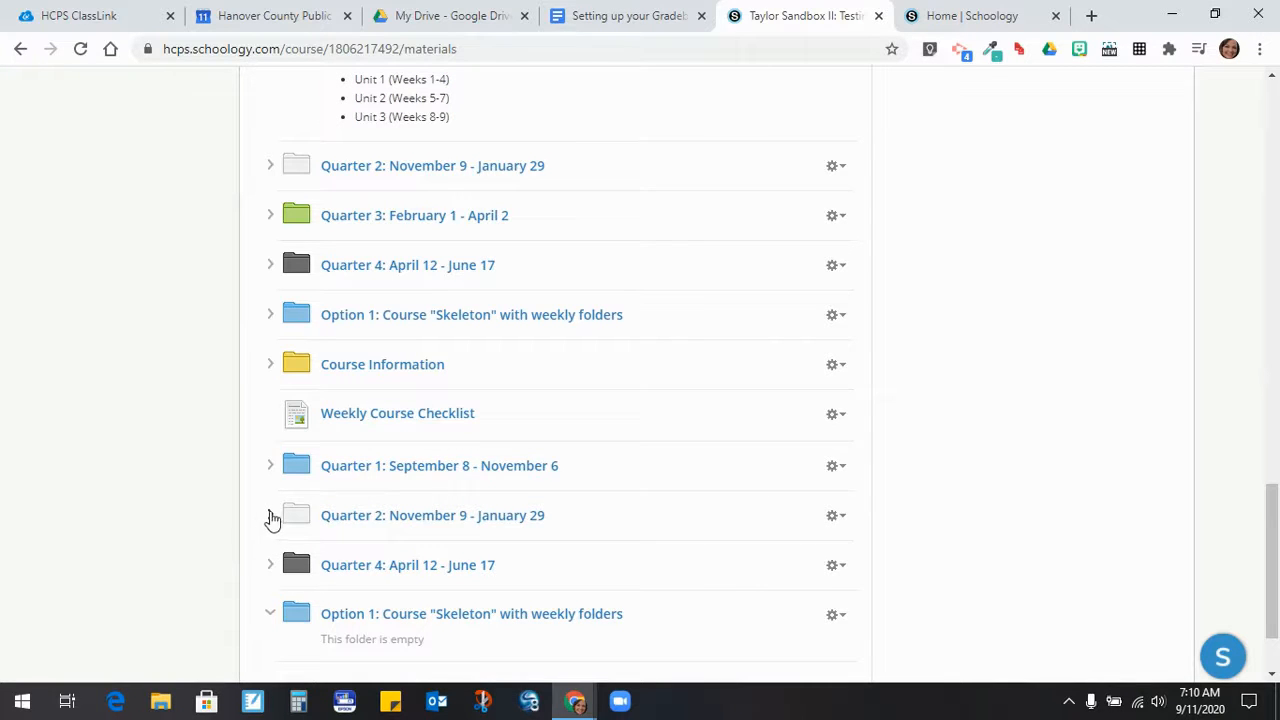
- Expand Quarters 2, 4 and 1 to check their week folders
left_click(268, 515)
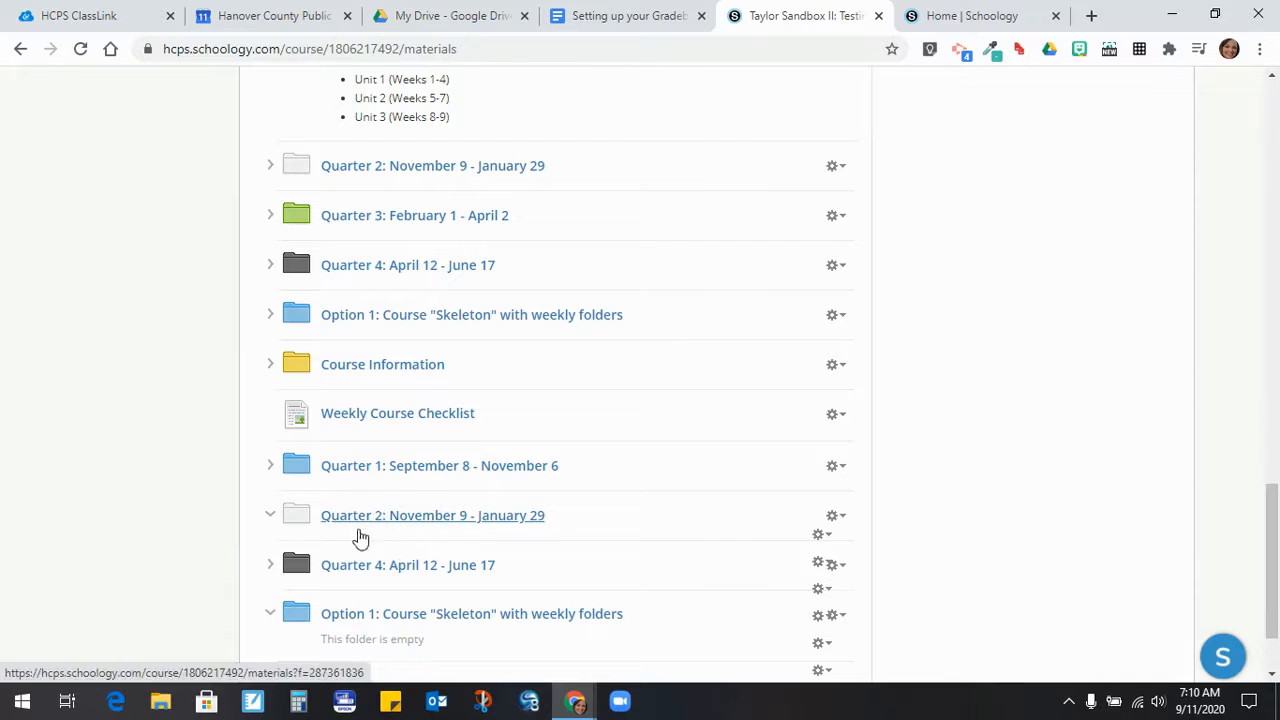
scroll(457, 545, "down", 3)
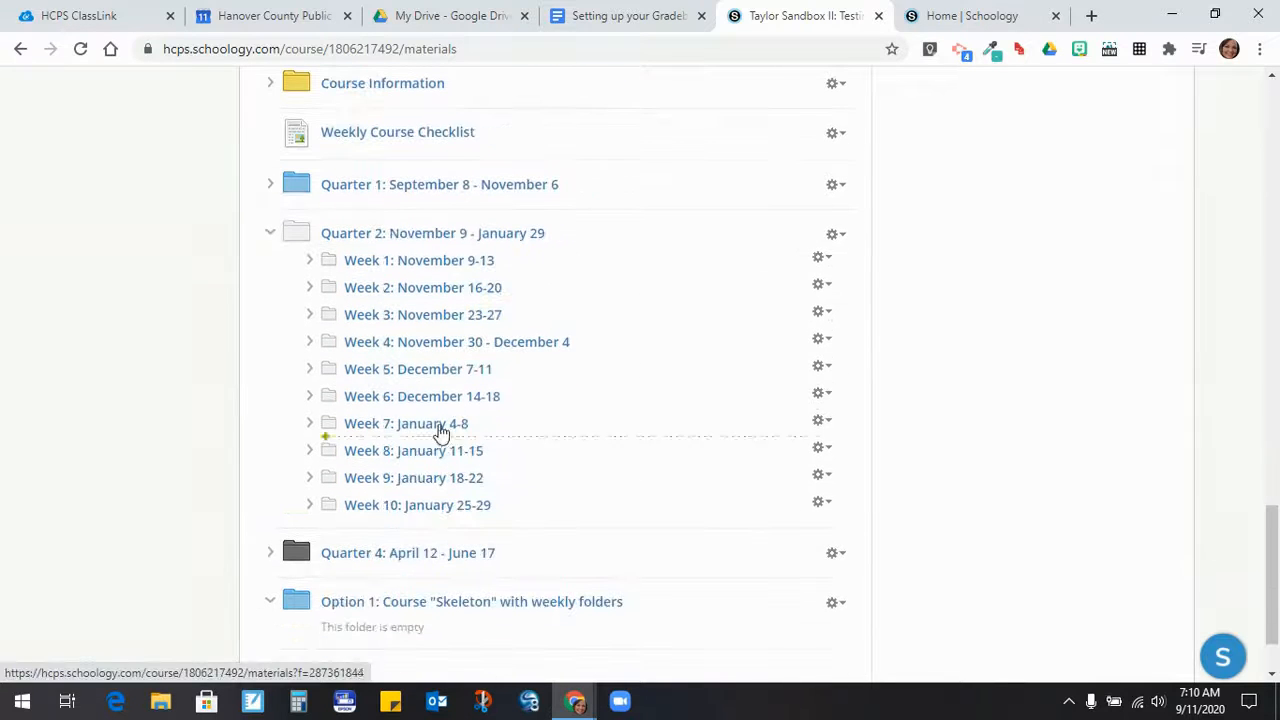
left_click(271, 553)
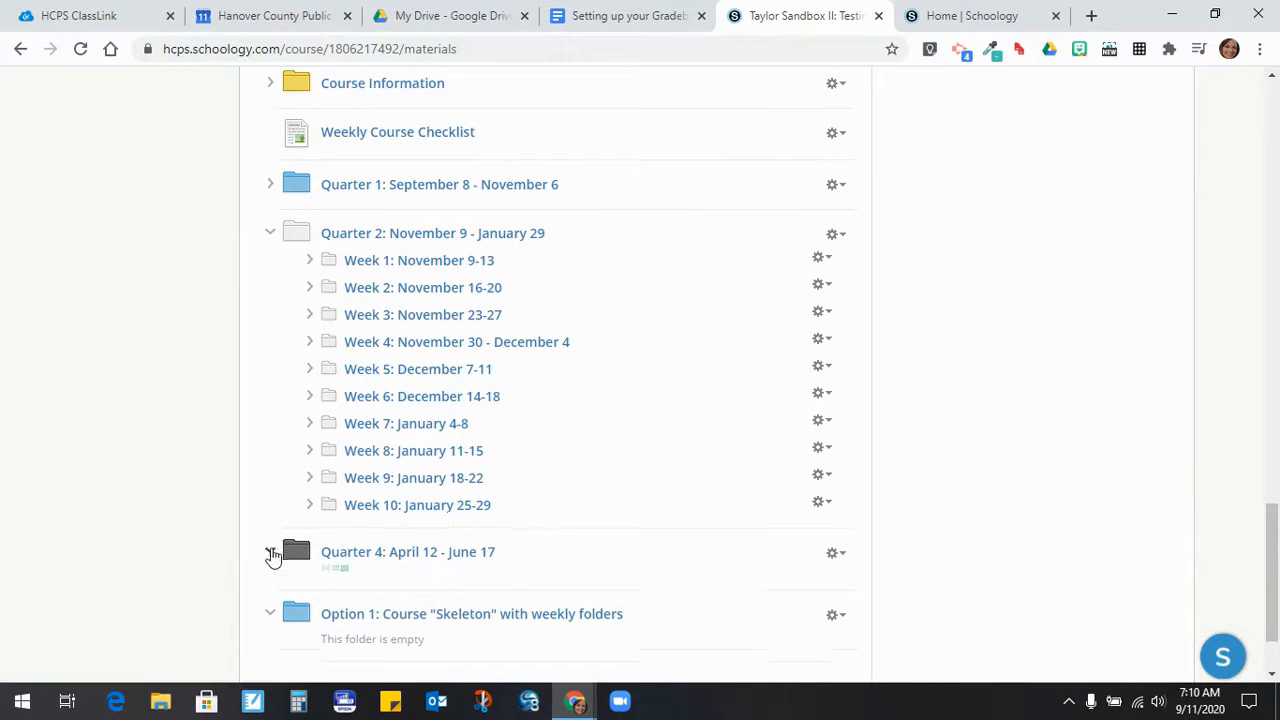
scroll(472, 508, "down", 3)
scroll(471, 506, "up", 5)
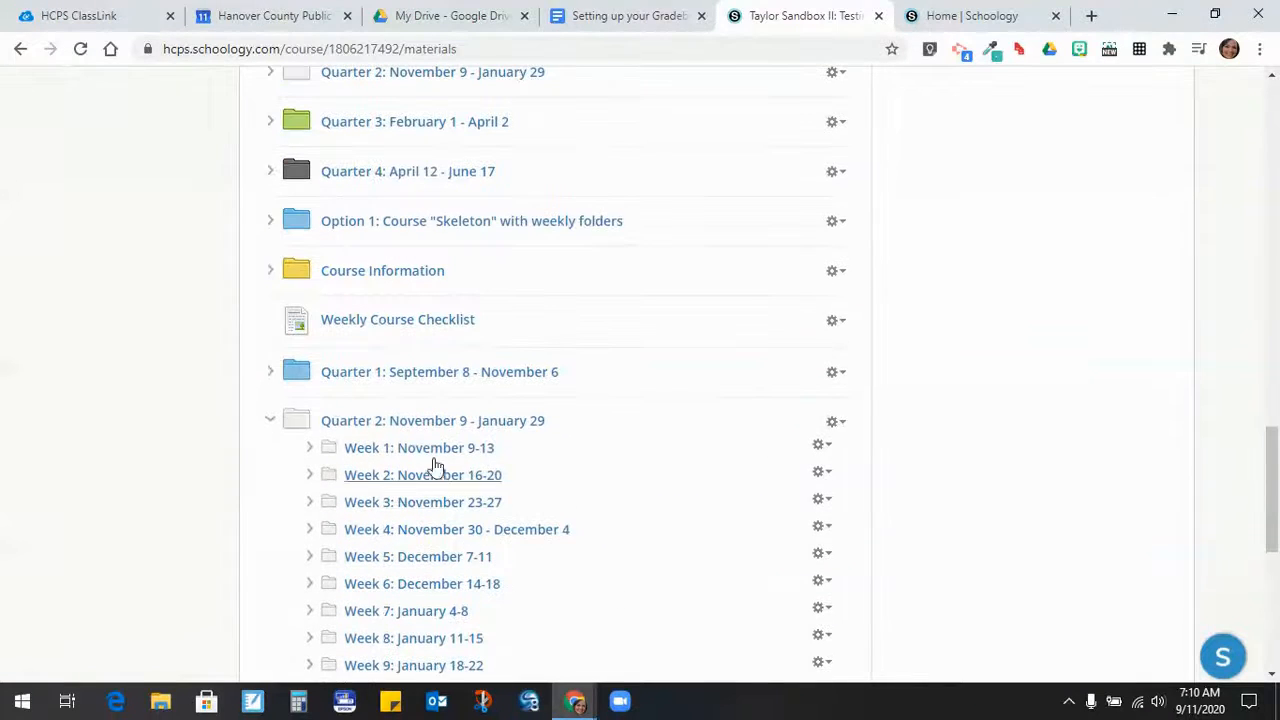
left_click(270, 373)
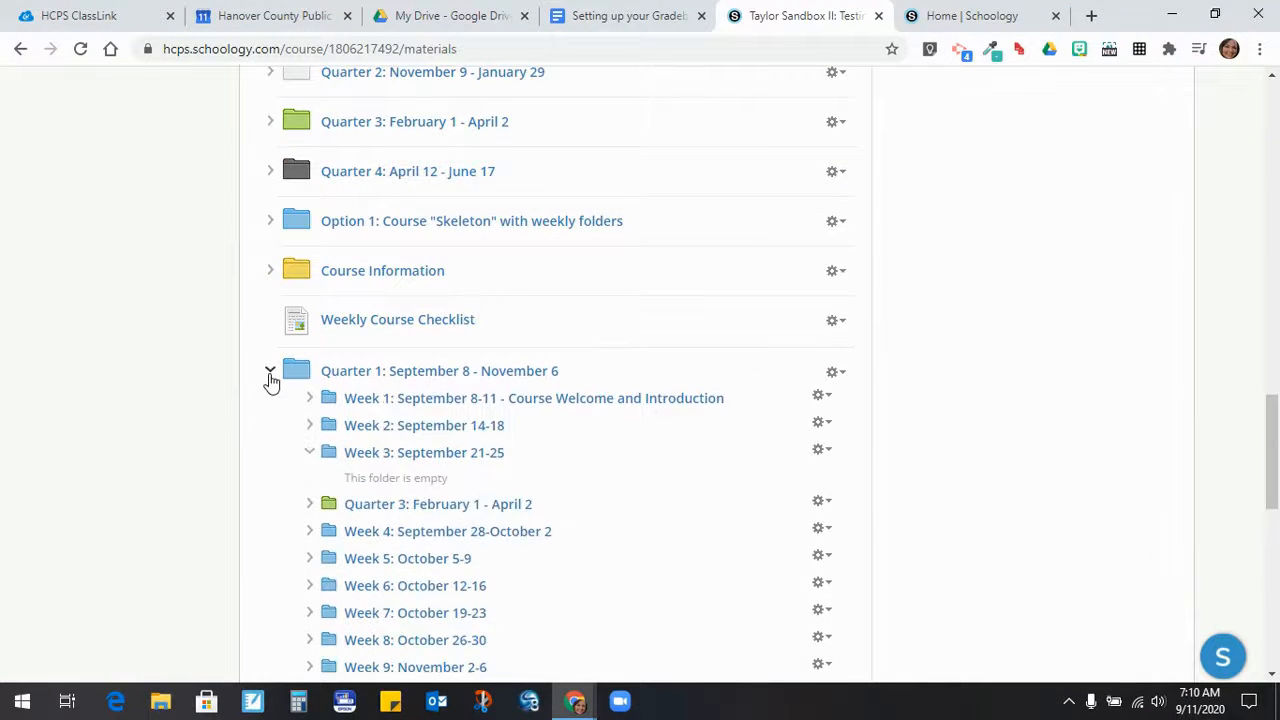
- Pull Quarter 3 out of Quarter 1 and place it between Quarters 2 and 4
left_click_drag(393, 512, 386, 380)
left_click(270, 421)
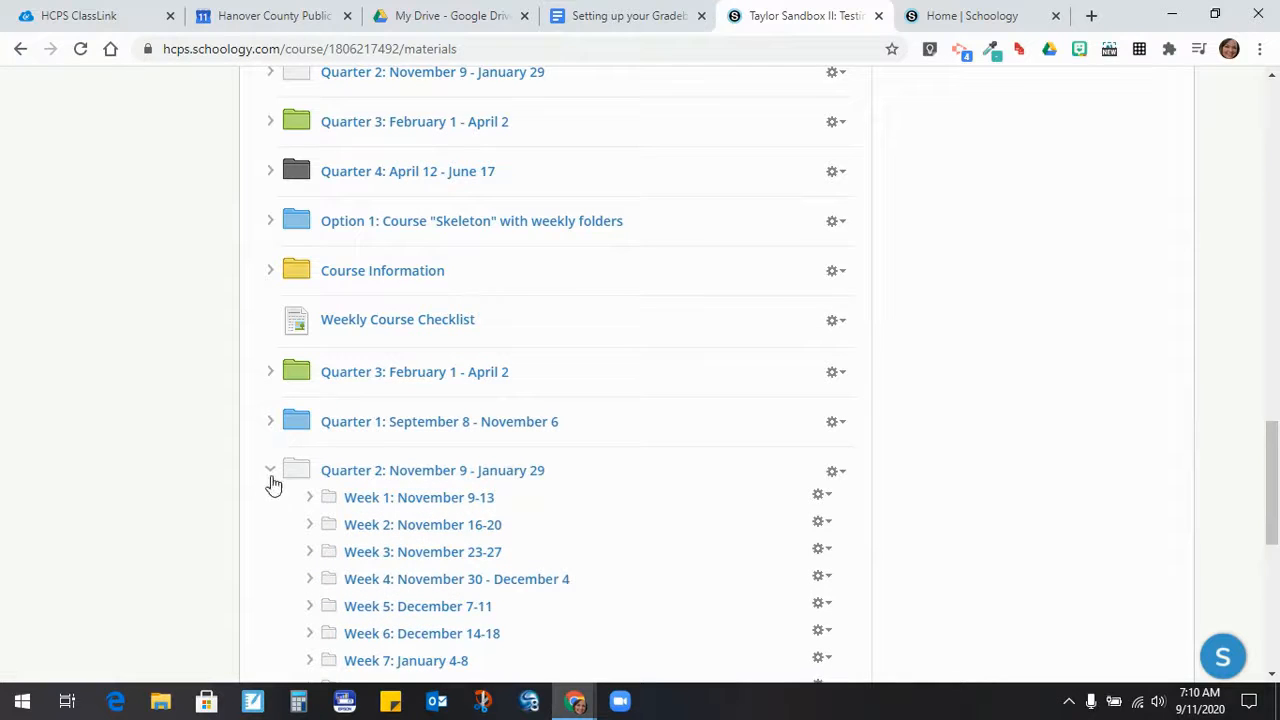
left_click(269, 470)
left_click_drag(363, 372, 357, 506)
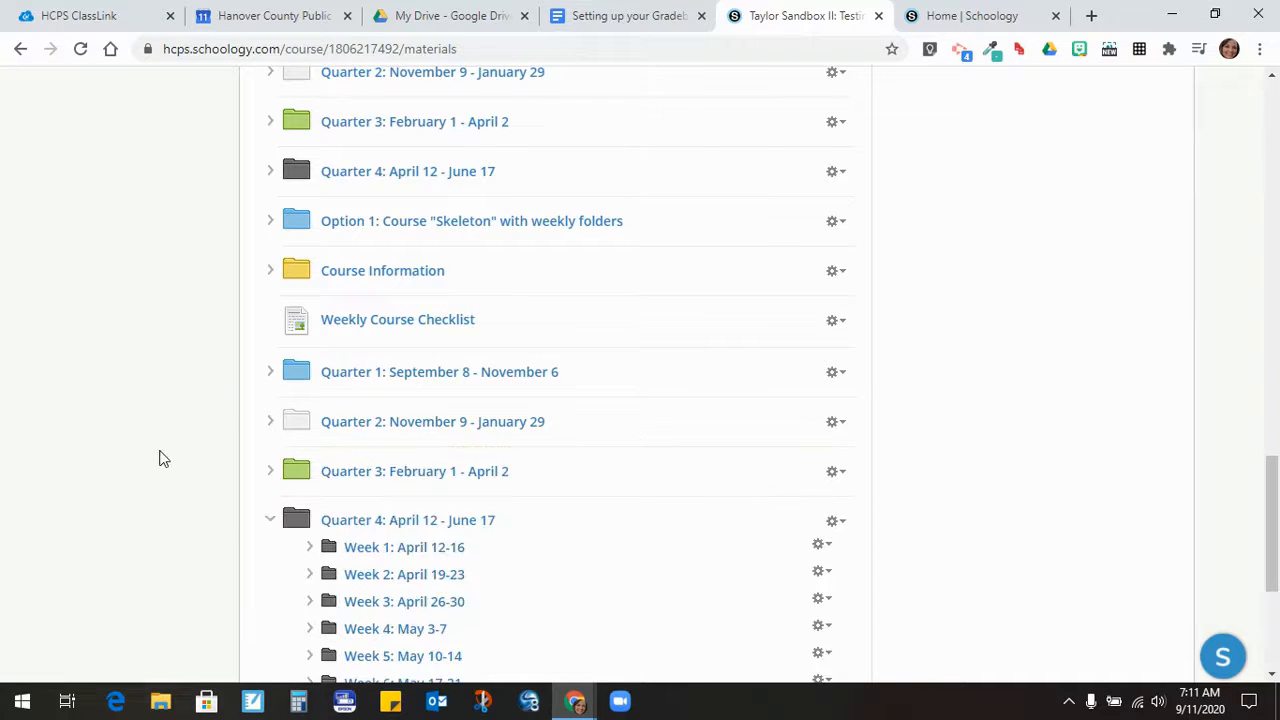
- Move Weekly Course Checklist above Course Information and collapse Quarter 4
left_click_drag(346, 326, 348, 280)
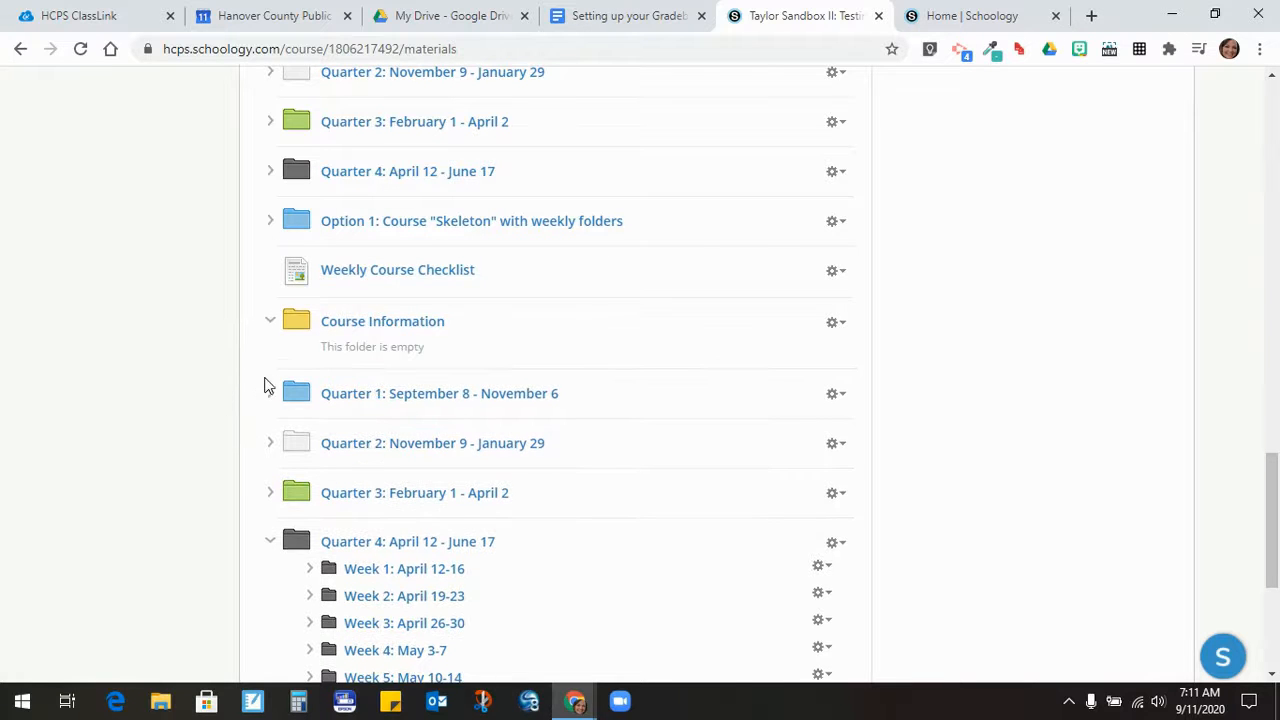
scroll(265, 465, "down", 1)
scroll(268, 410, "down", 2)
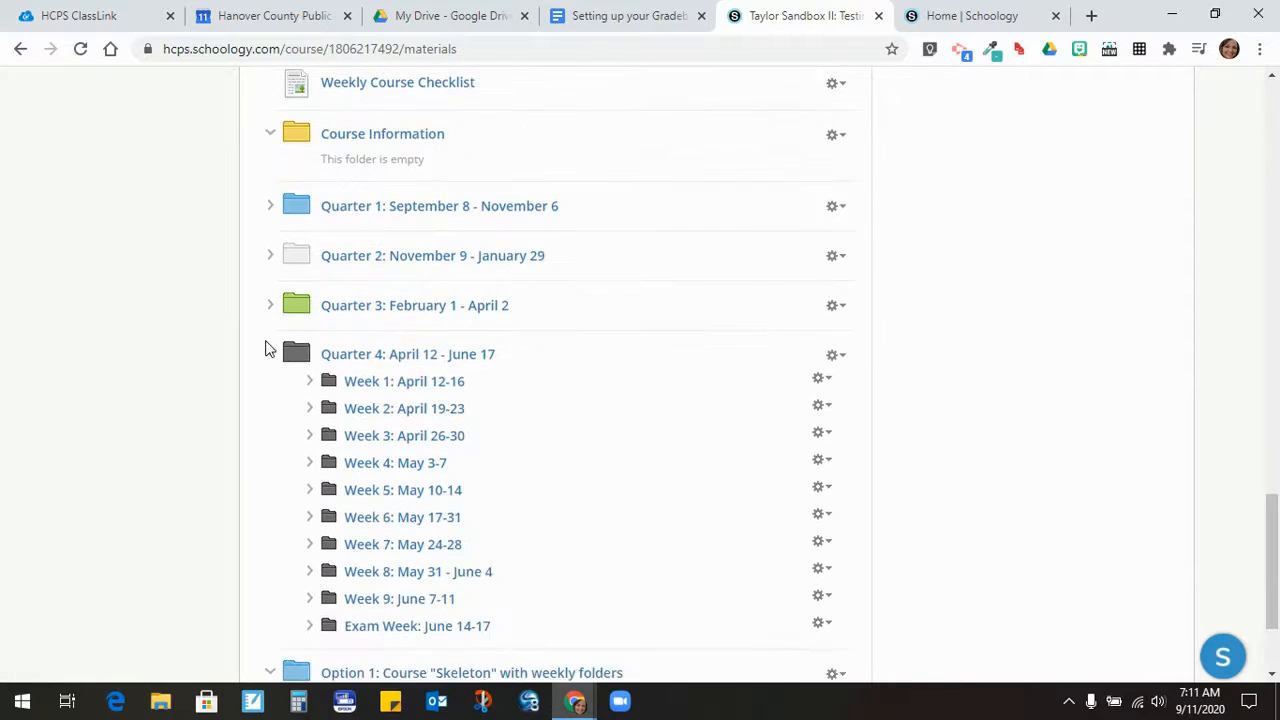
left_click(270, 352)
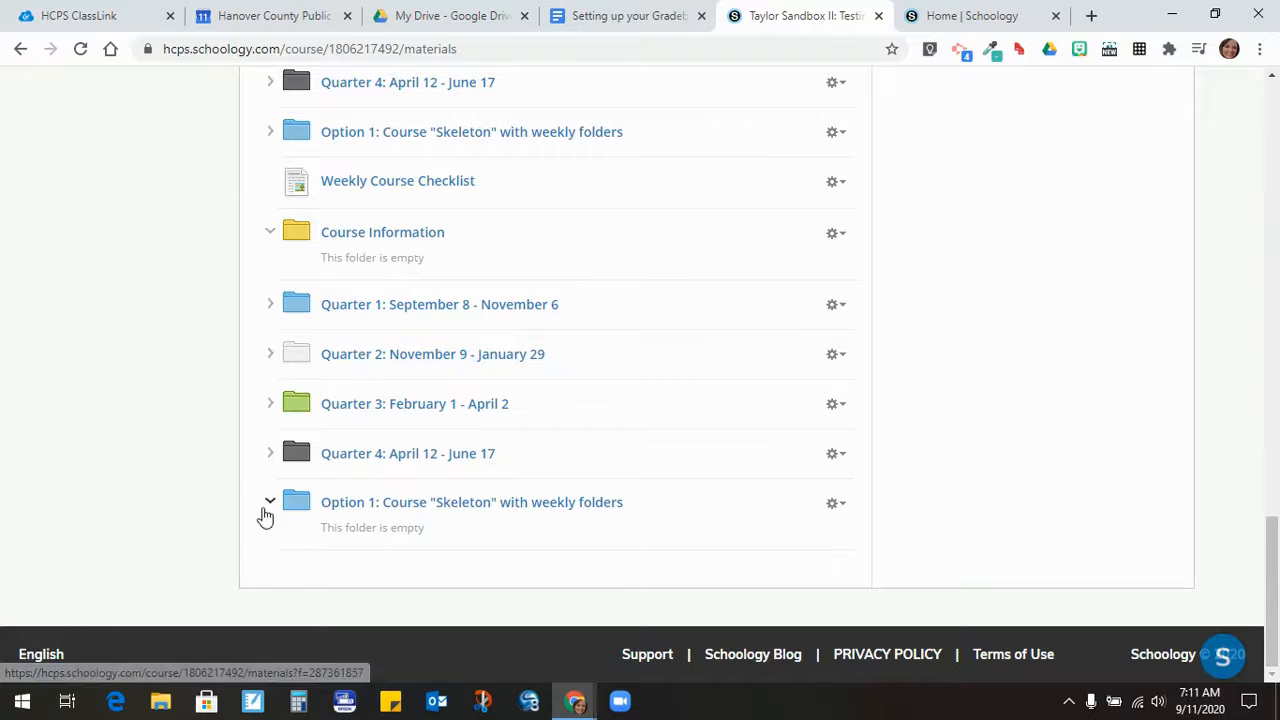
- Delete the empty Option 1: Course "Skeleton" with weekly folders folder and confirm
left_click(834, 508)
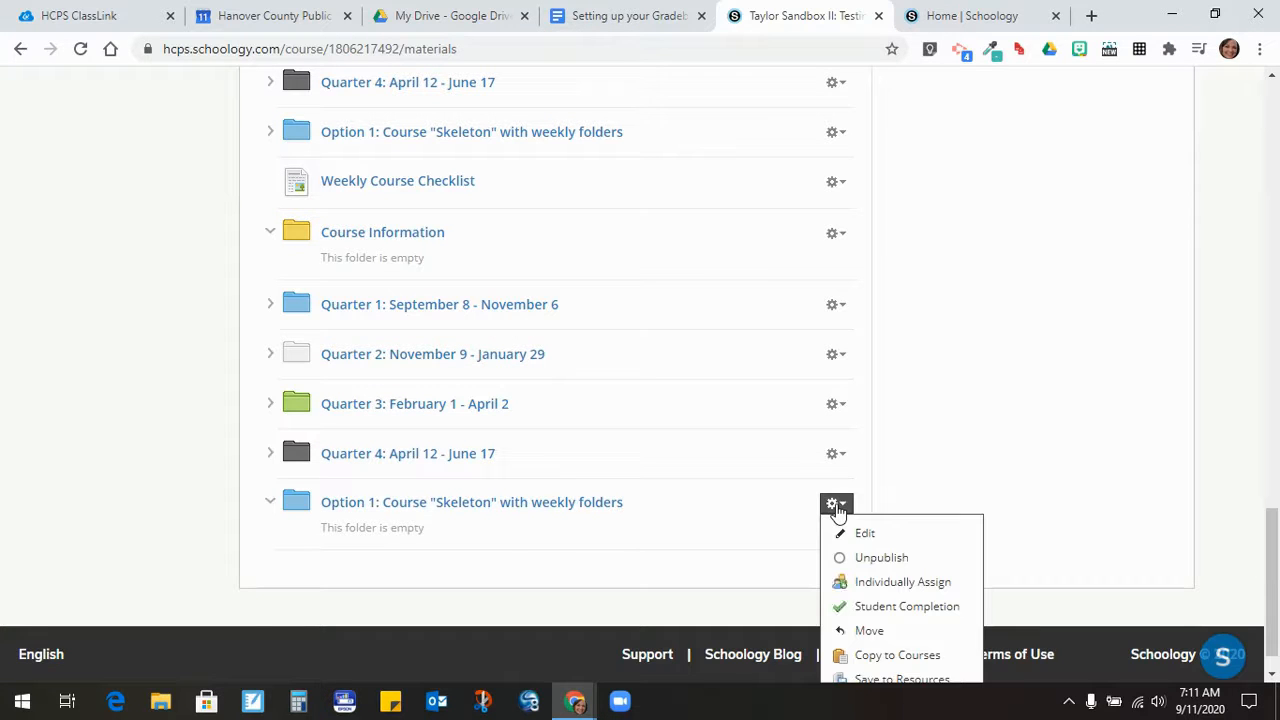
scroll(880, 628, "down", 1)
left_click(870, 661)
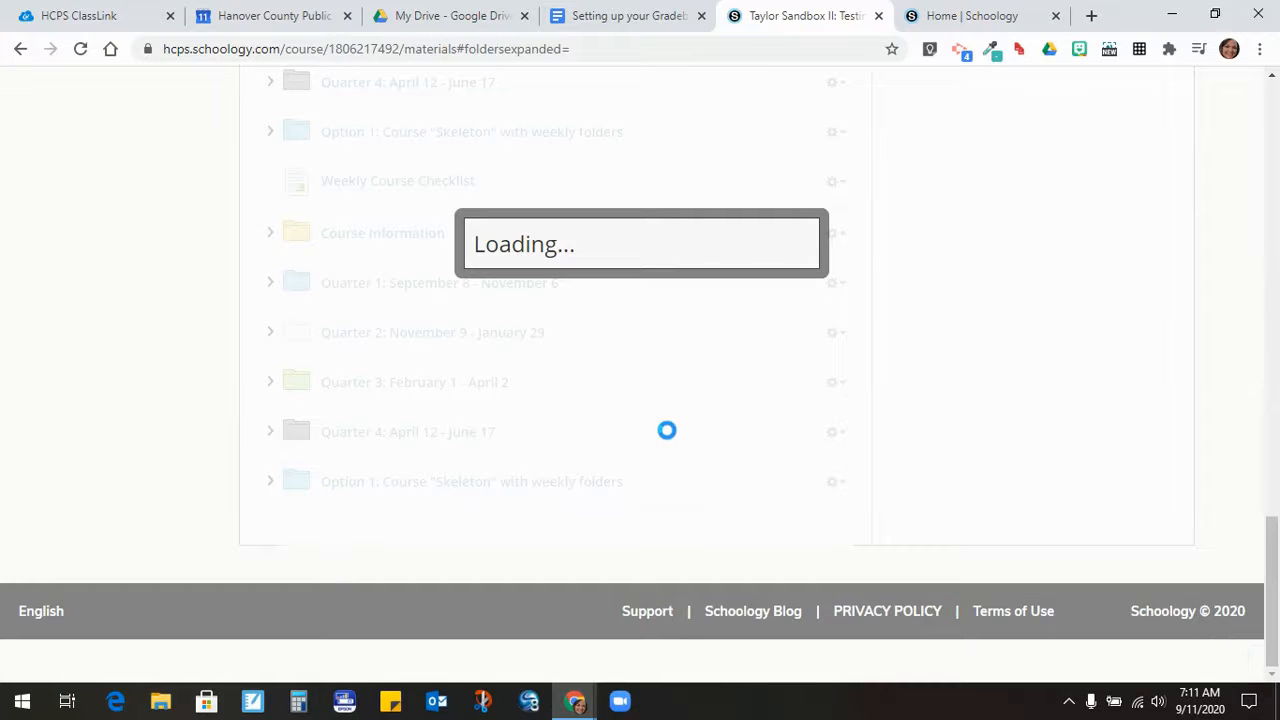
left_click(606, 326)
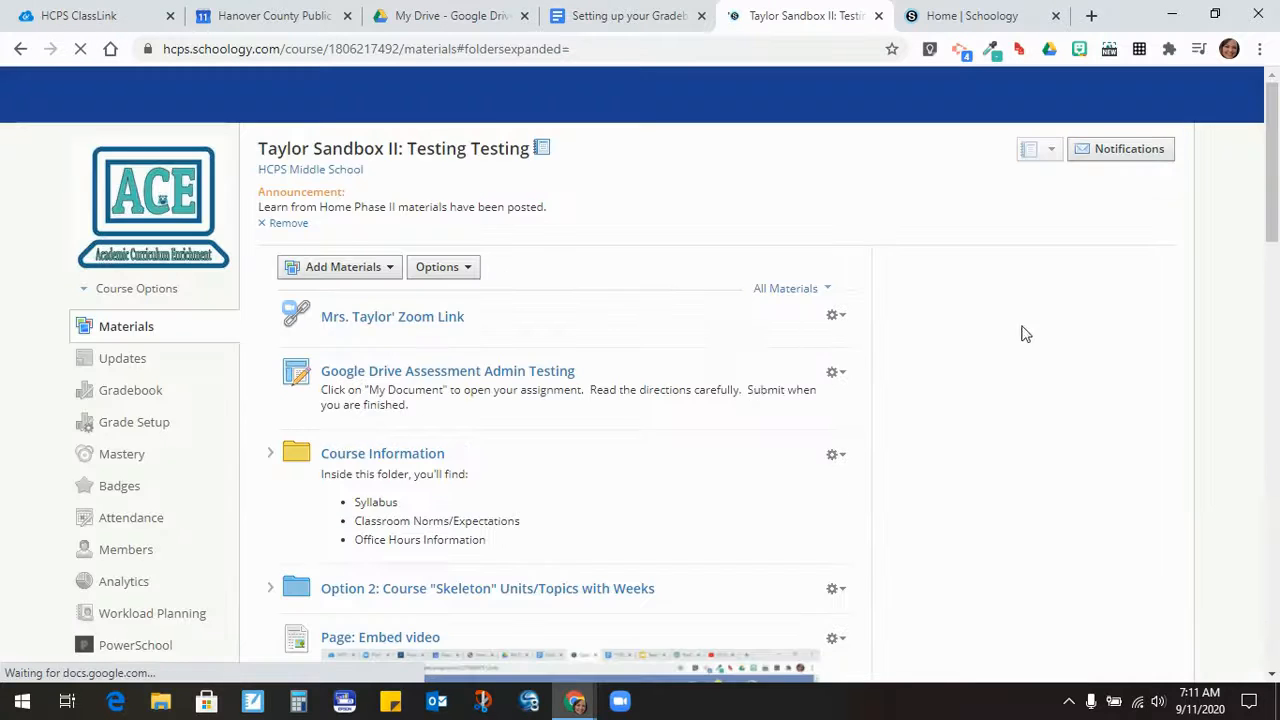
scroll(1005, 332, "down", 5)
scroll(1001, 334, "down", 1)
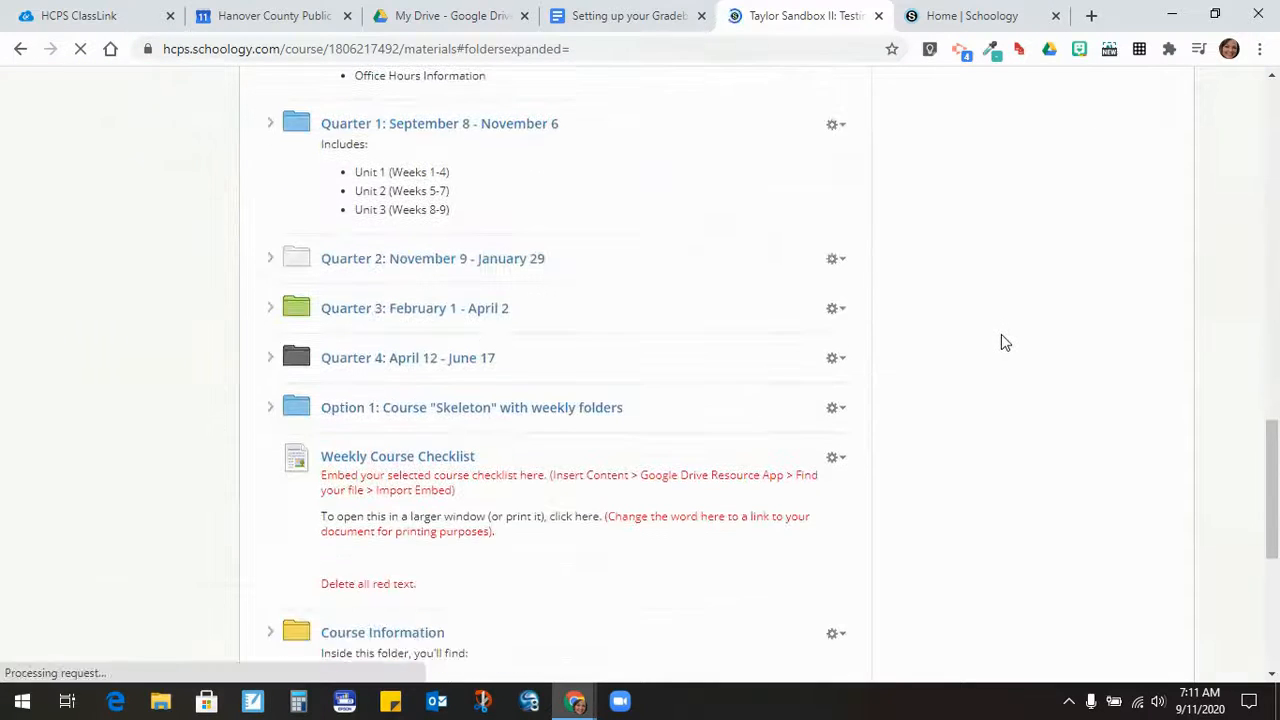
scroll(1009, 360, "down", 2)
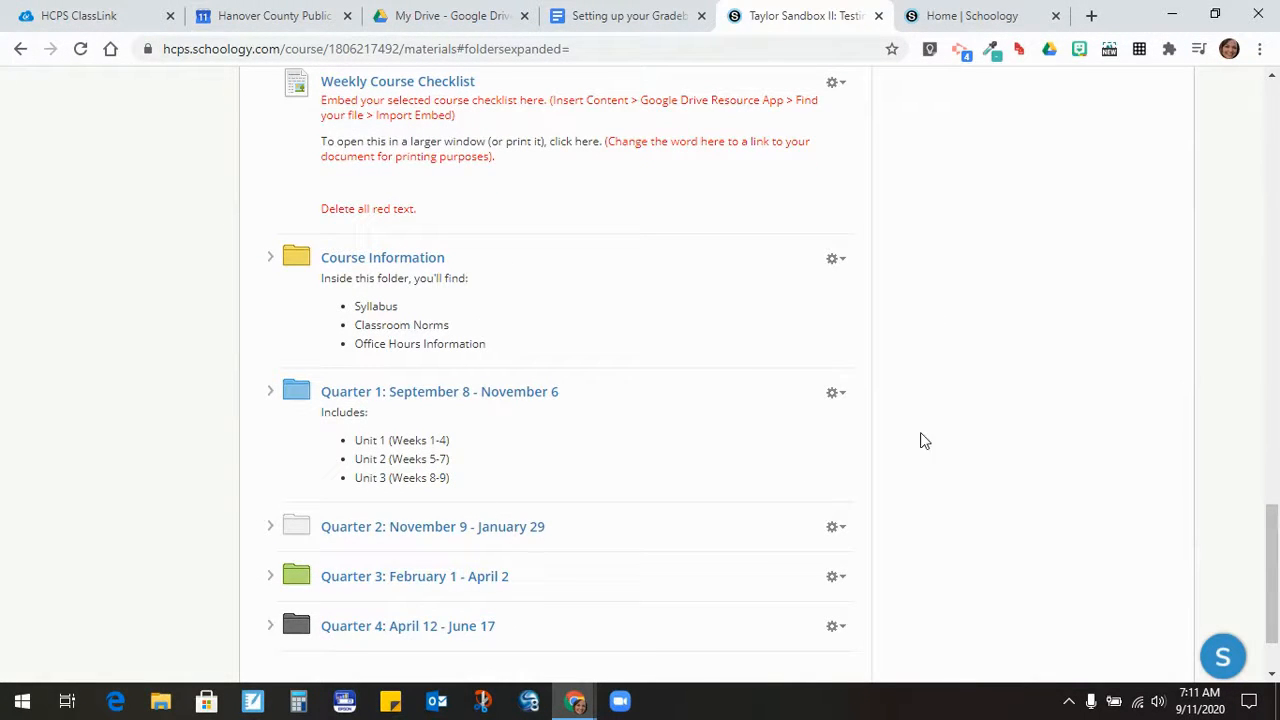
left_click(836, 528)
scroll(850, 535, "down", 1)
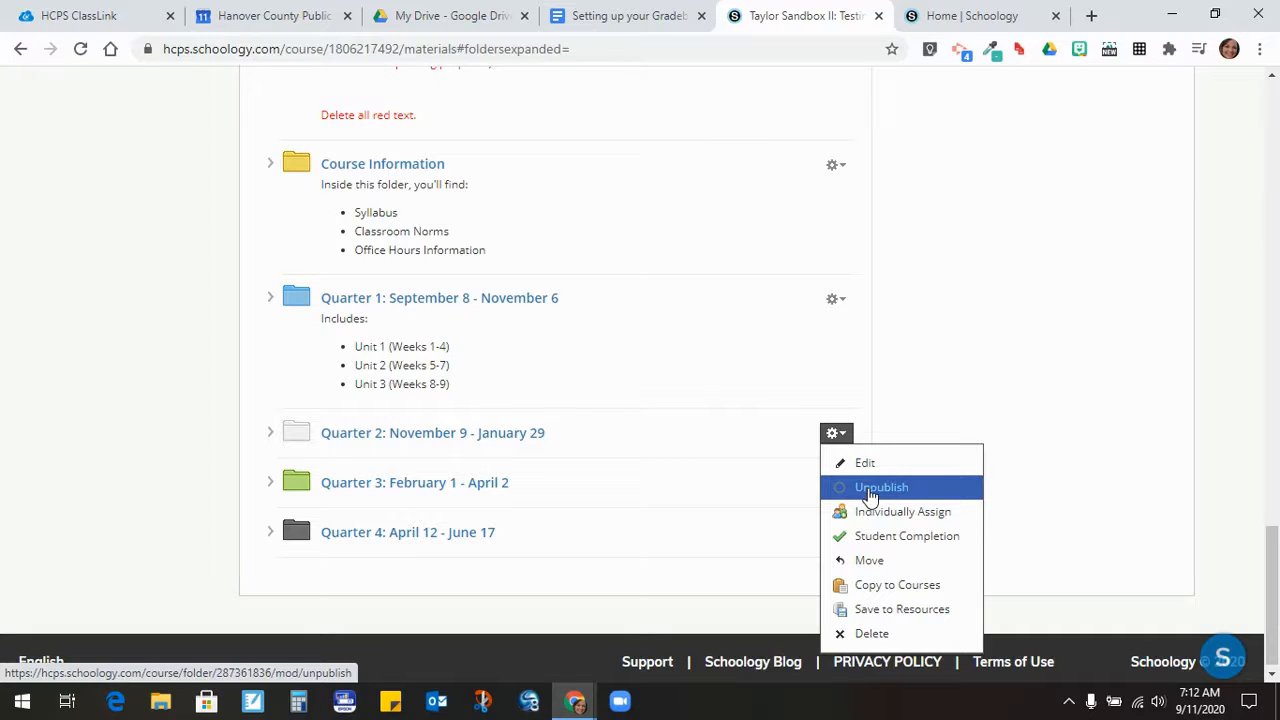
left_click(969, 364)
scroll(969, 364, "up", 2)
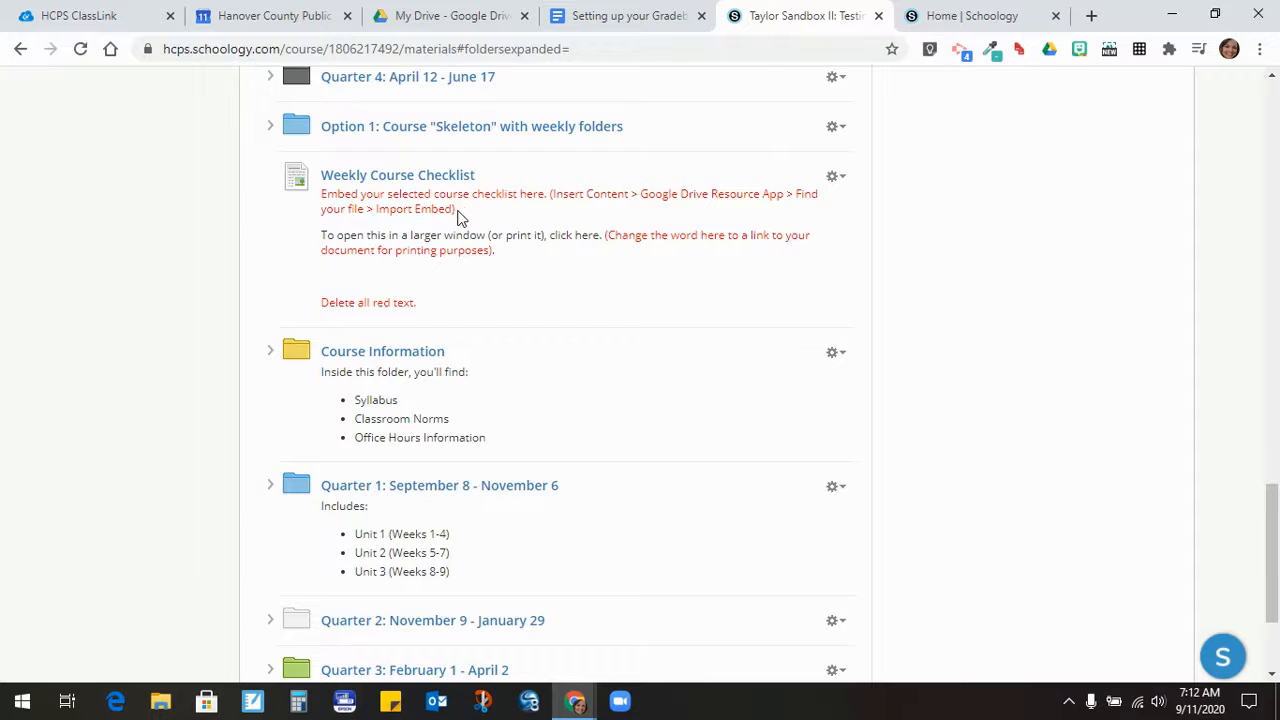
- Follow step 8's link in the setup guide to the Course Checklist Template (Option 1) preview
left_click(624, 16)
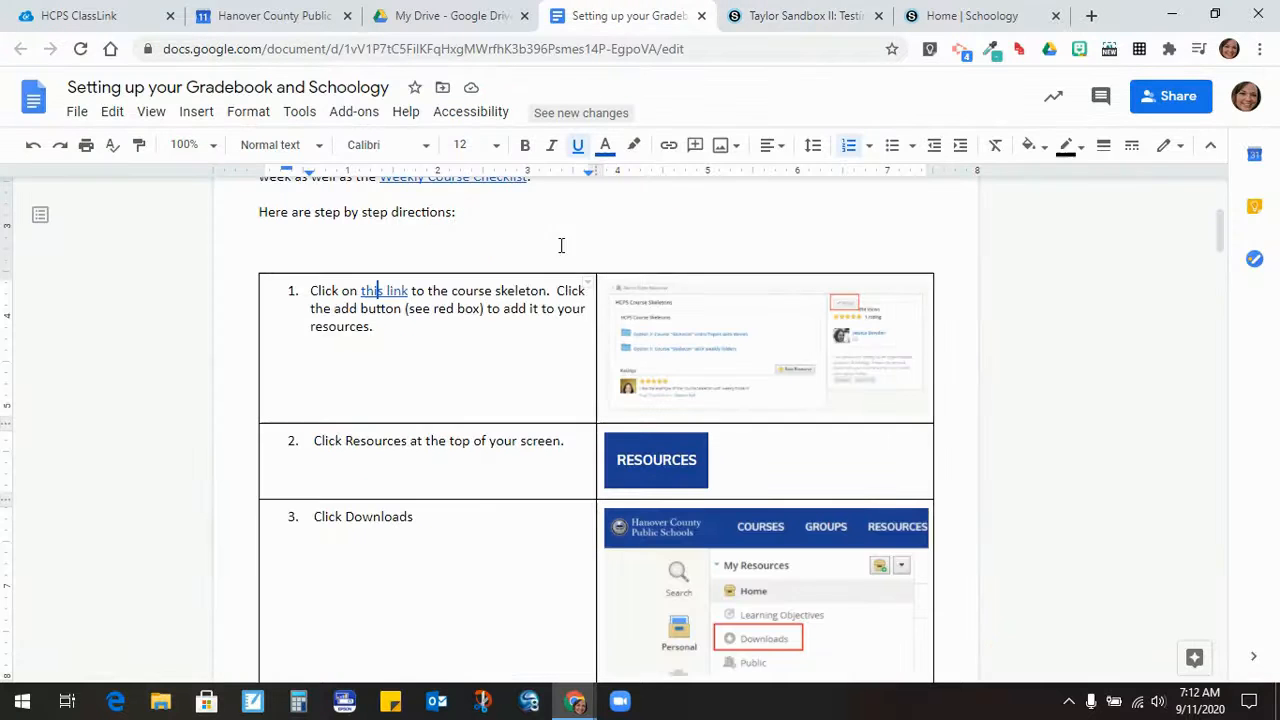
scroll(530, 325, "down", 6)
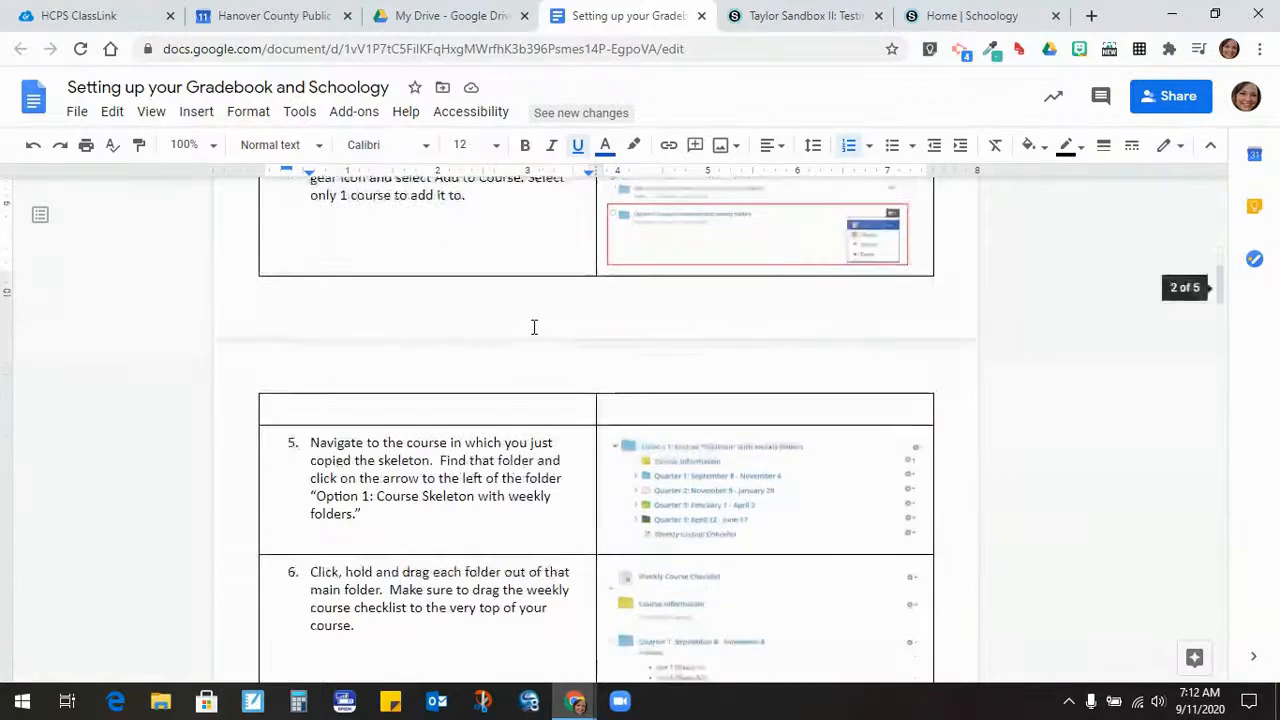
scroll(534, 327, "down", 5)
scroll(534, 327, "down", 3)
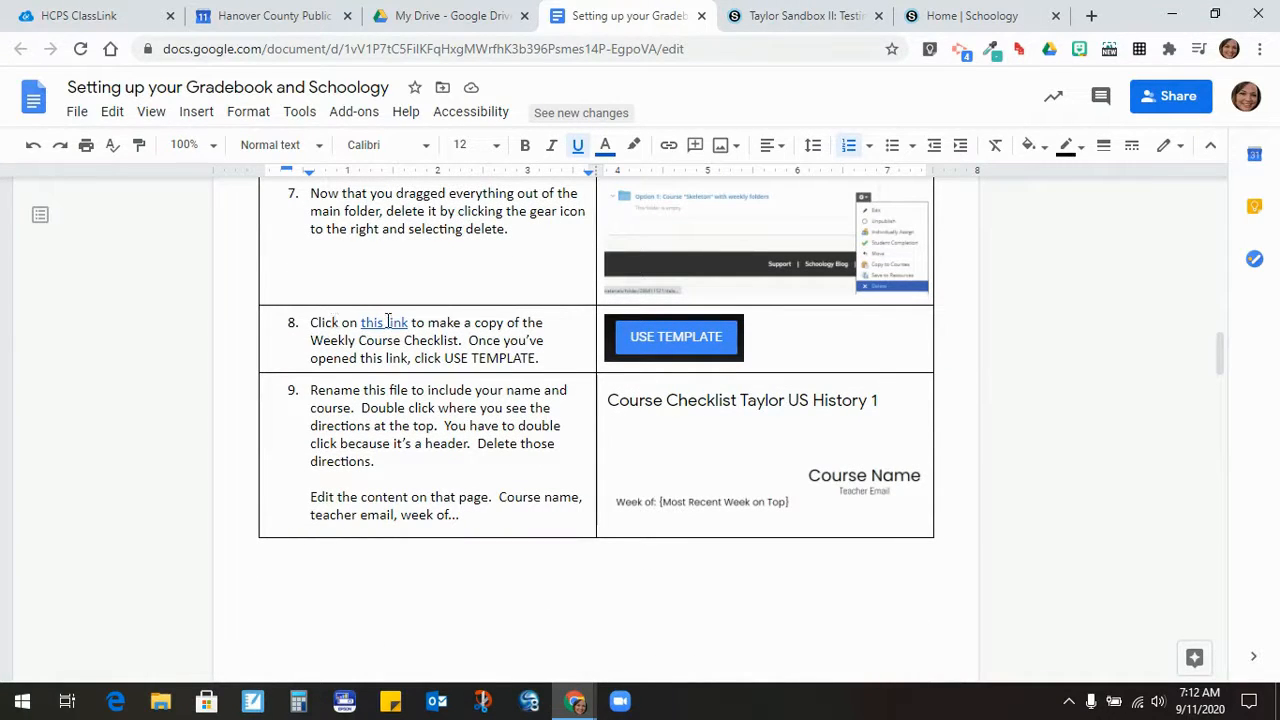
left_click(388, 322)
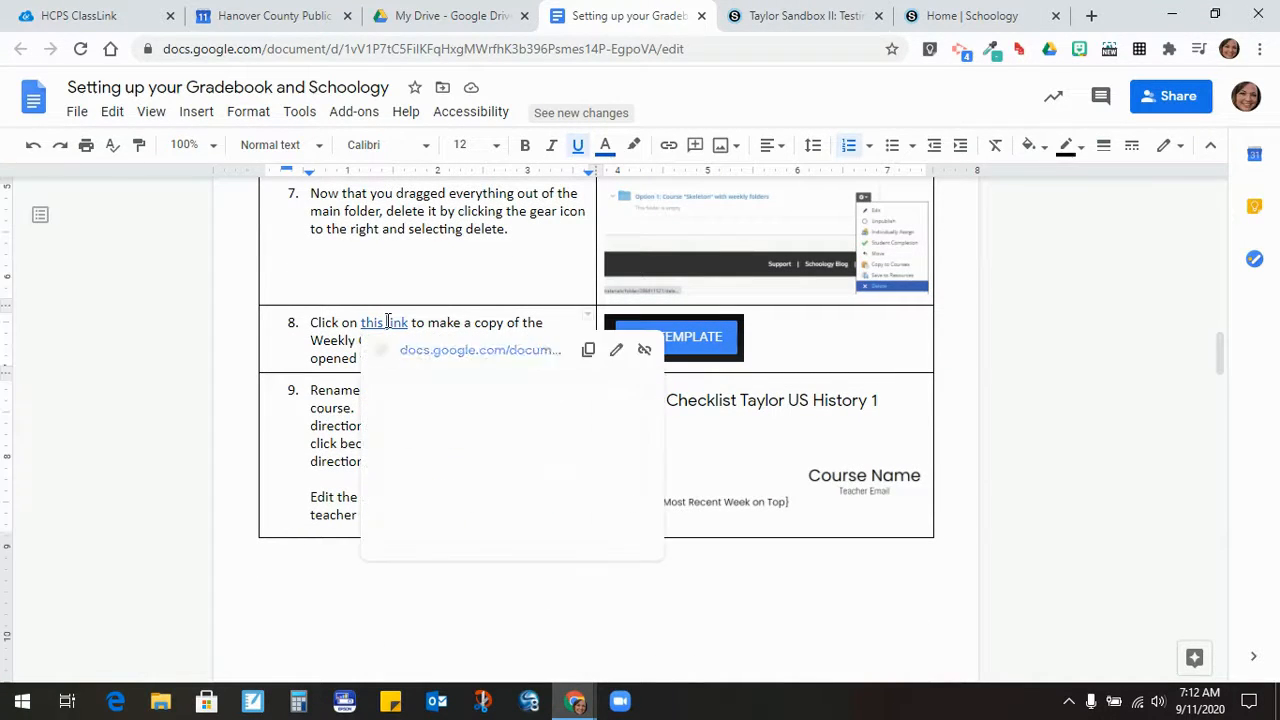
left_click(446, 350)
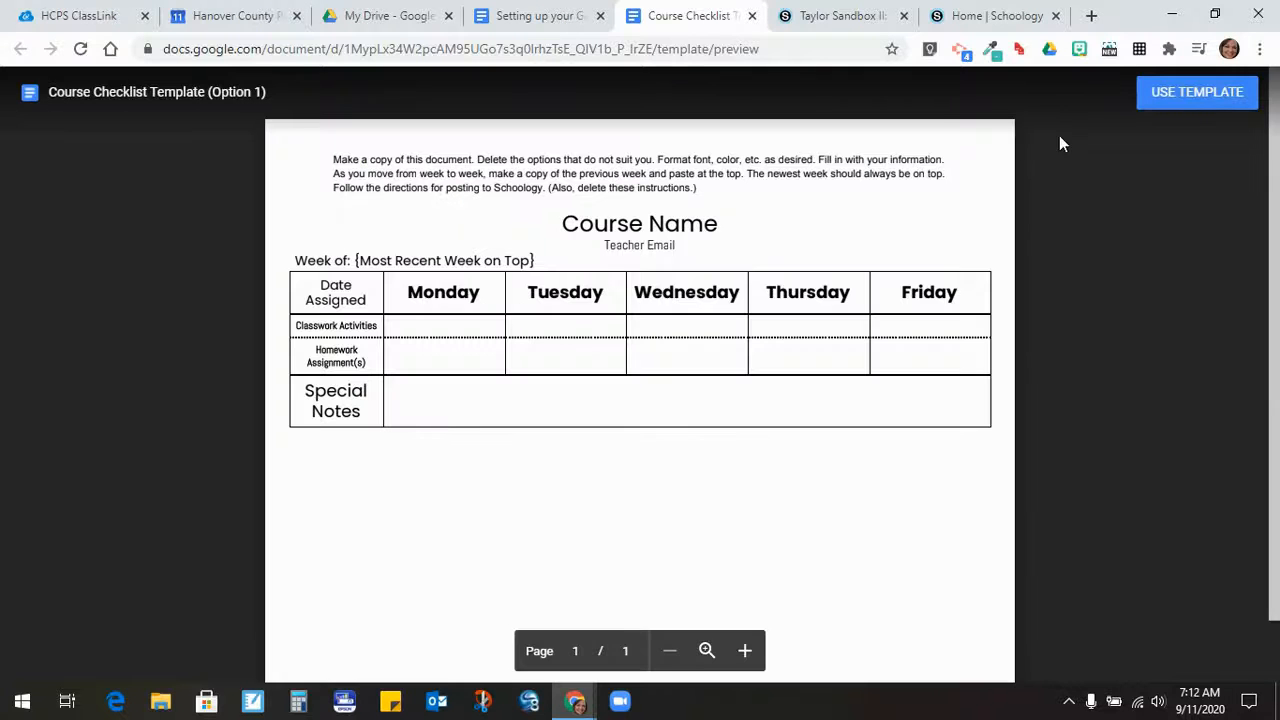
- Copy the template and retitle it Course Checklist with the teacher's name and 'US History I'
left_click(1180, 100)
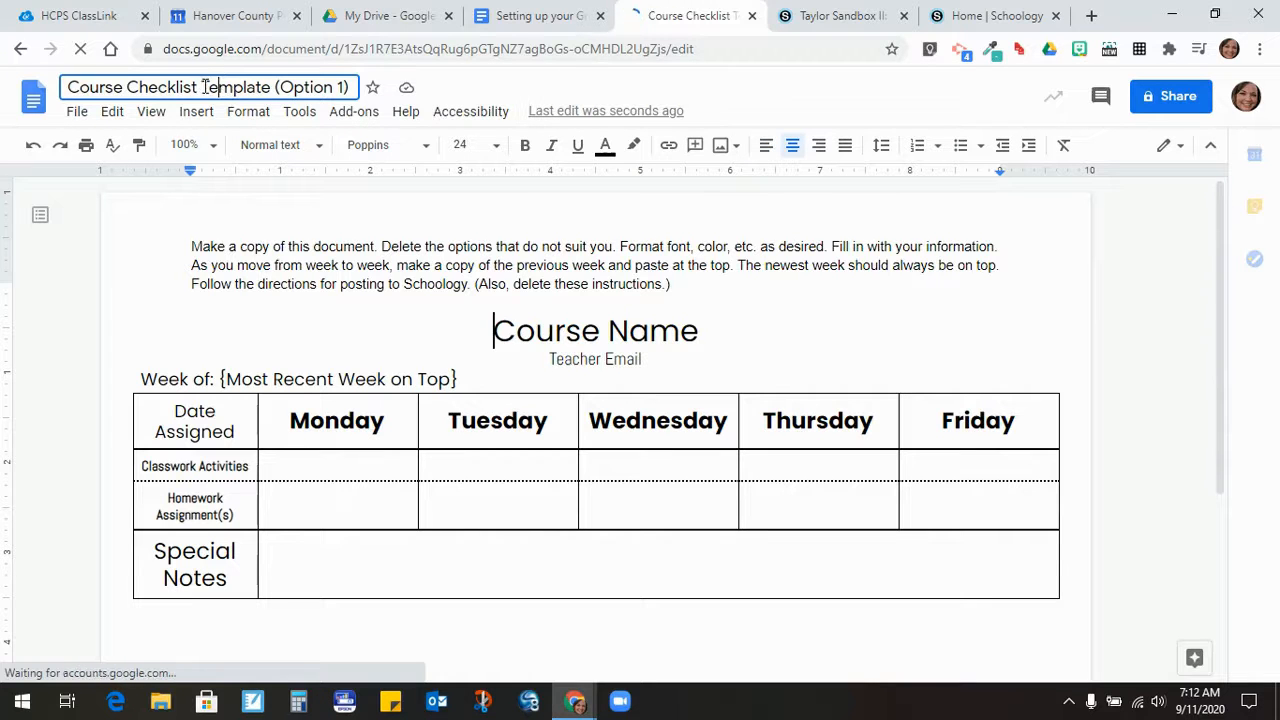
left_click_drag(201, 87, 352, 87)
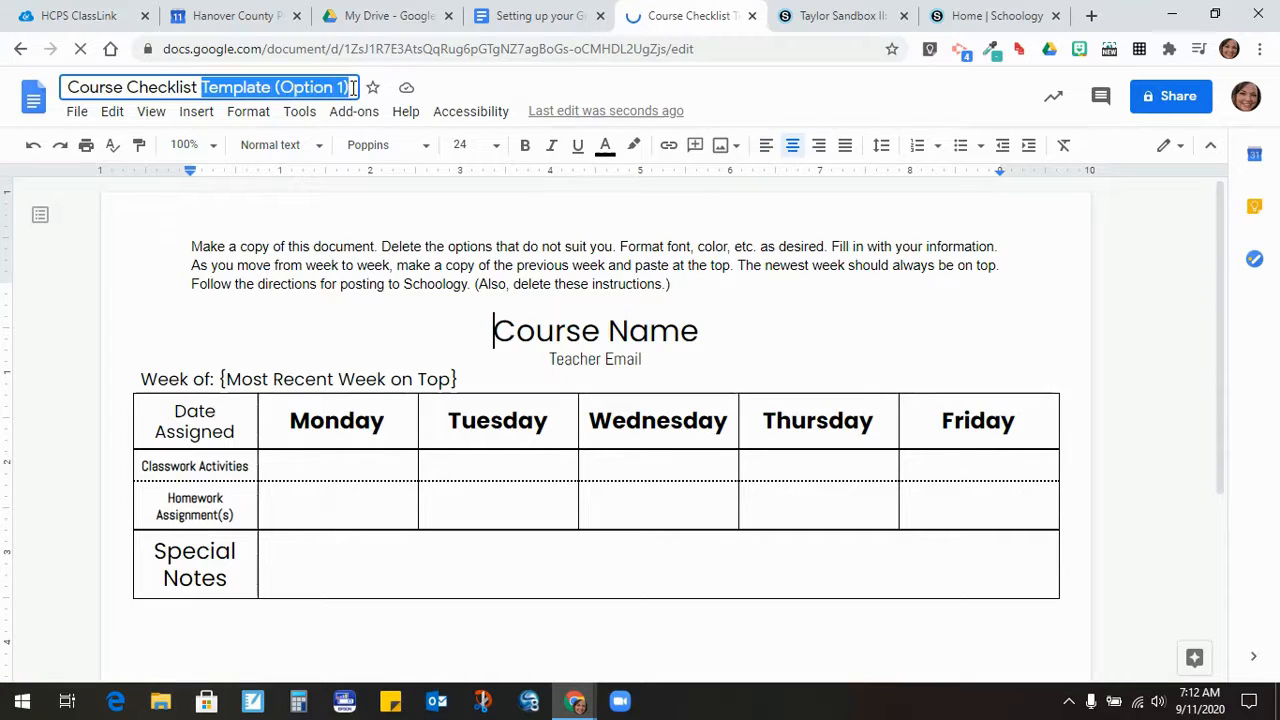
key("BackSpace")
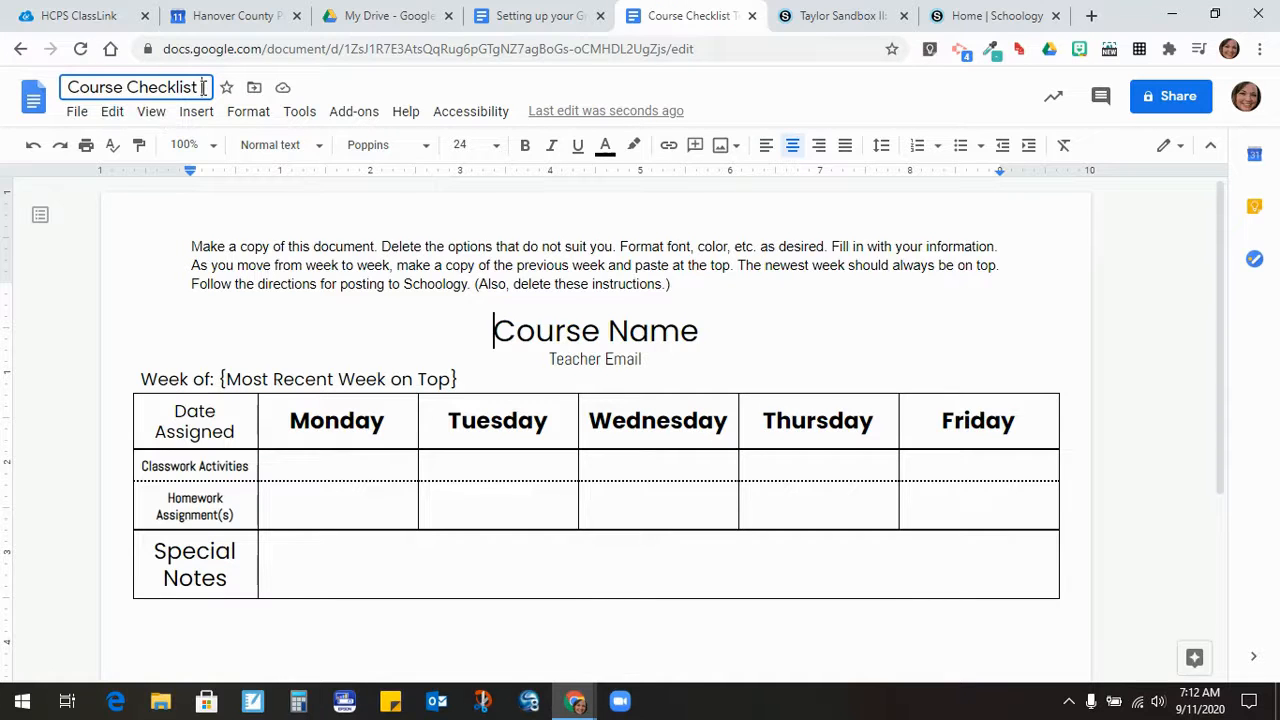
type("Taylo")
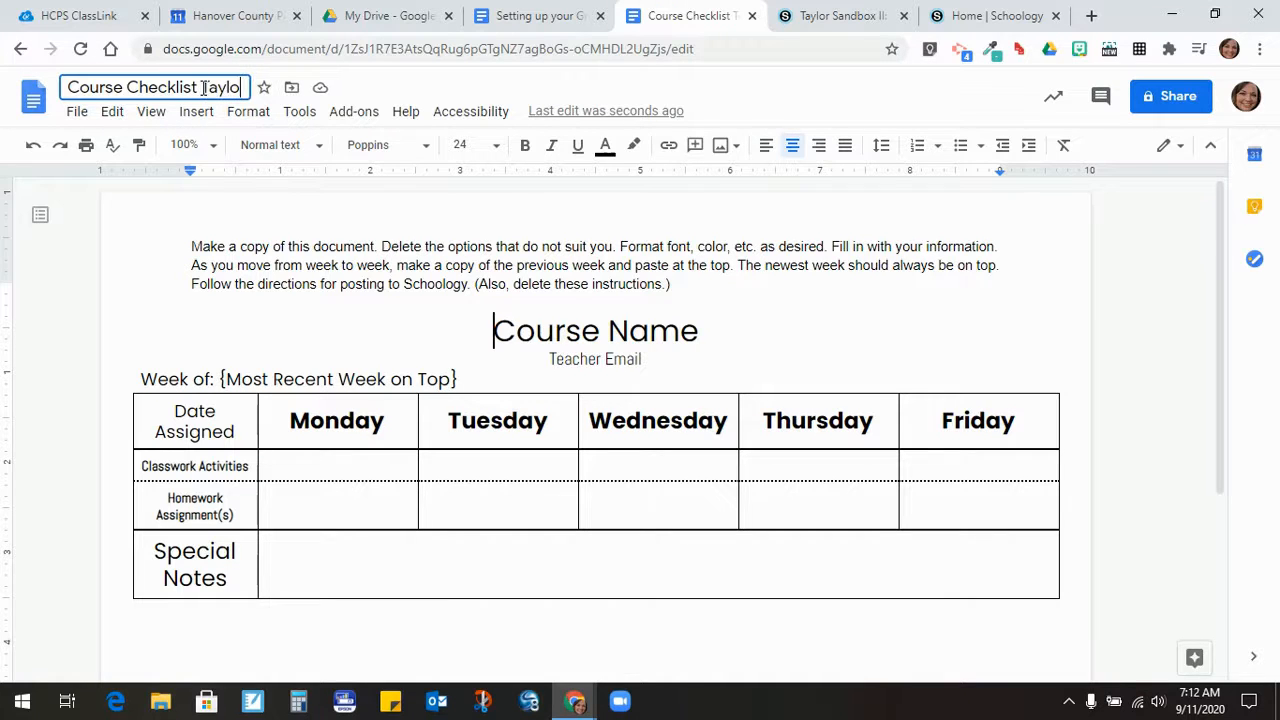
type("r US Histor")
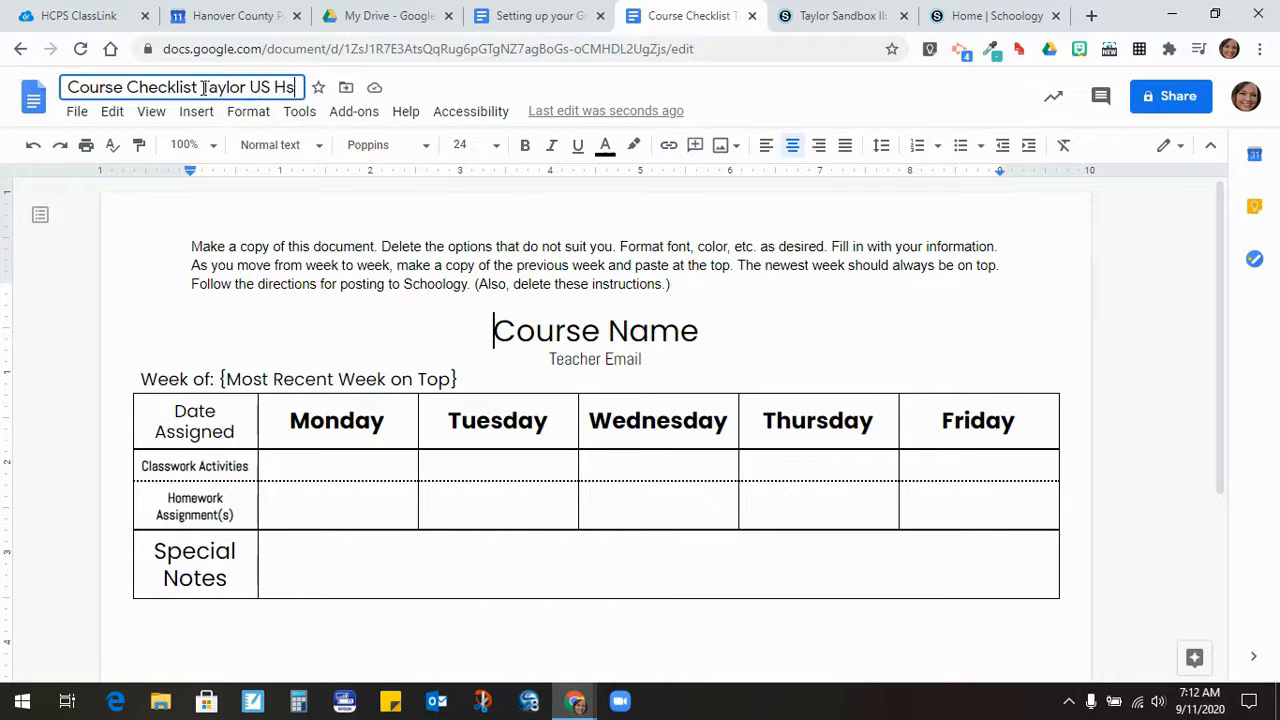
type("y I")
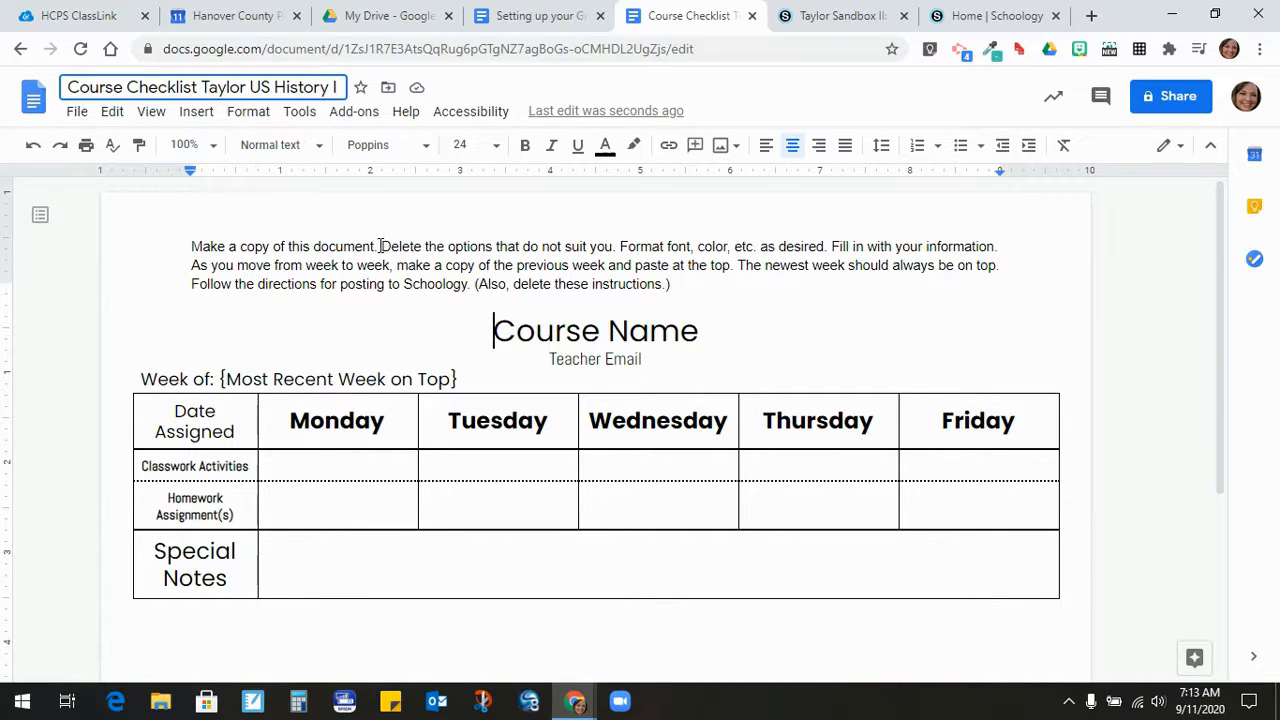
key("Return")
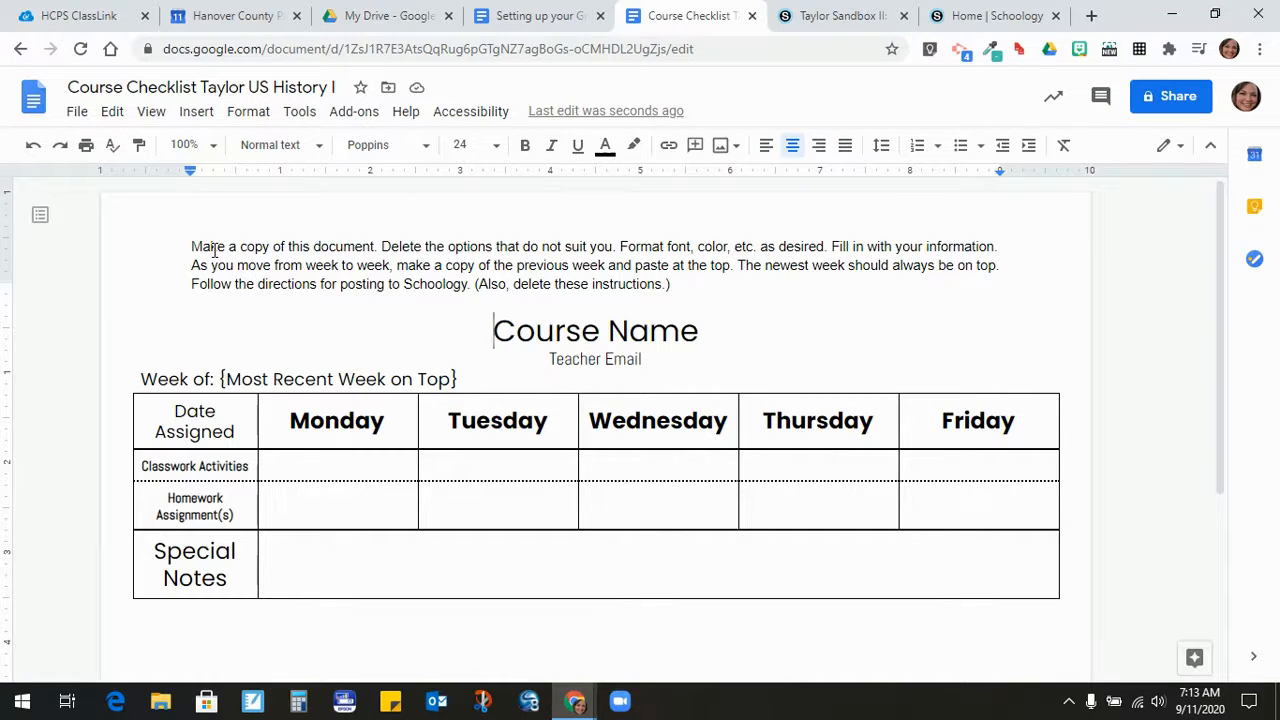
- Delete the three-line instruction paragraph from the document's first-page header
double_click(265, 248)
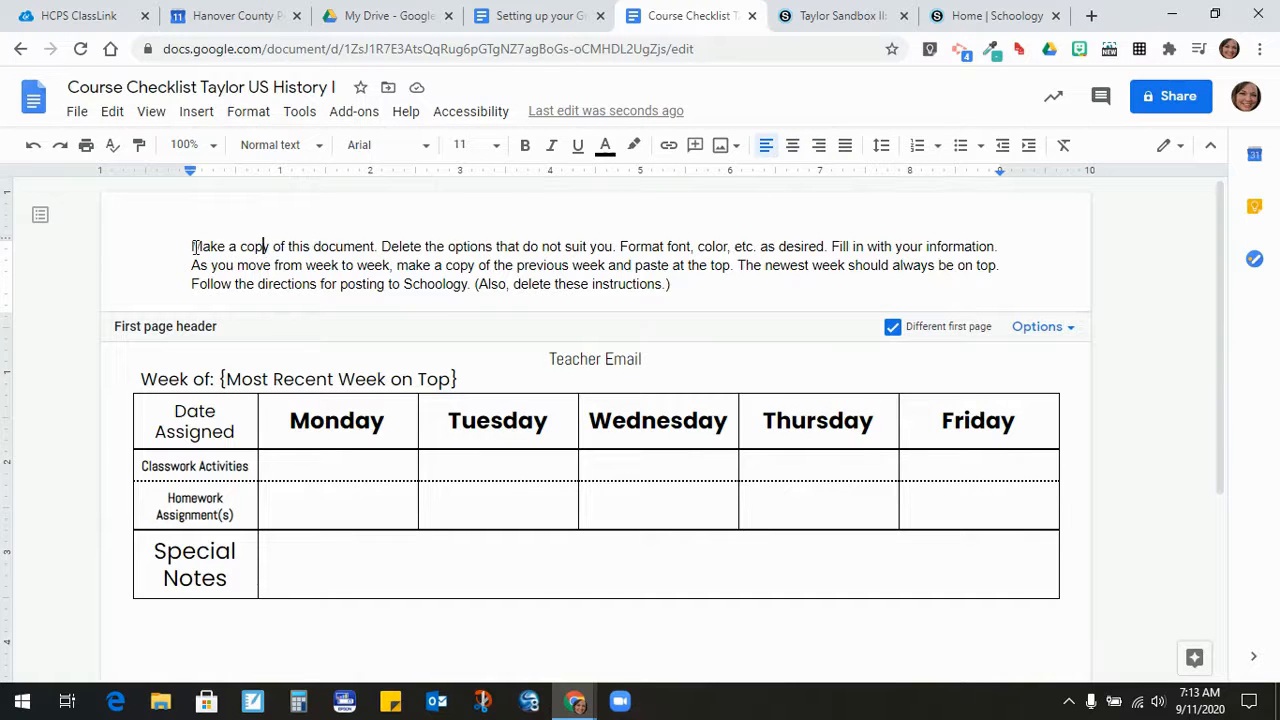
left_click_drag(191, 244, 673, 285)
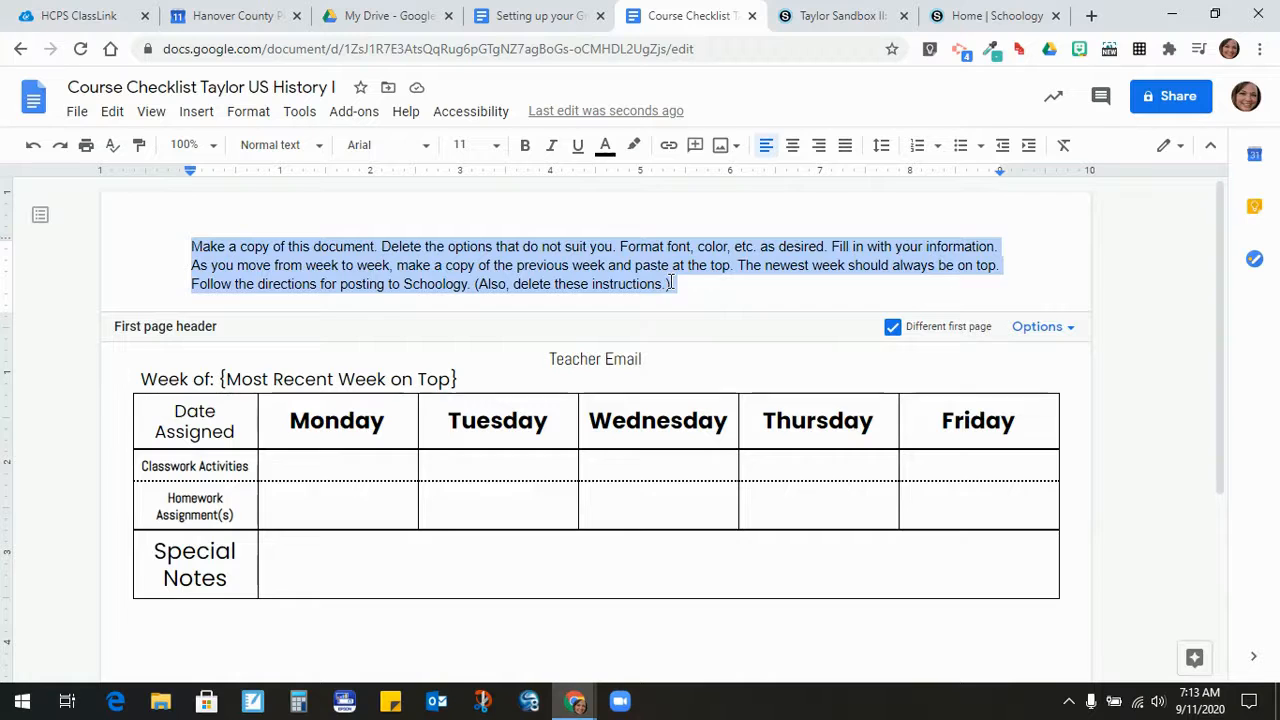
key("BackSpace")
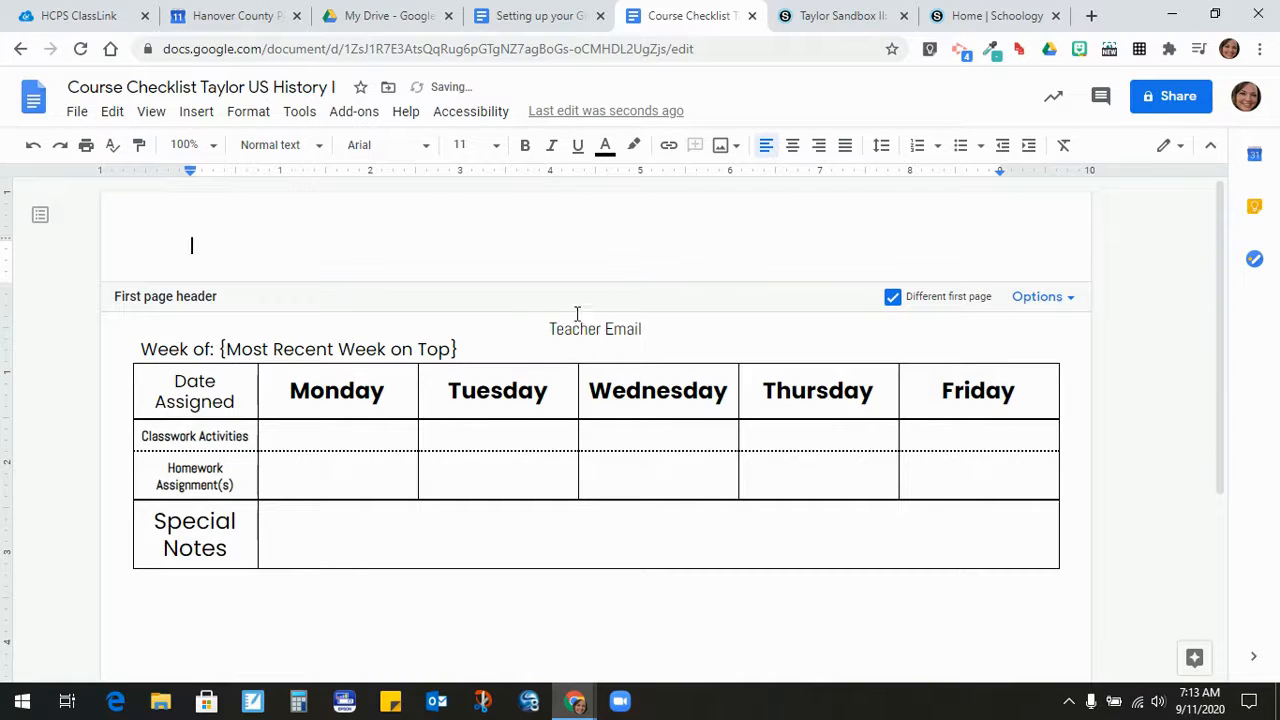
left_click(519, 391)
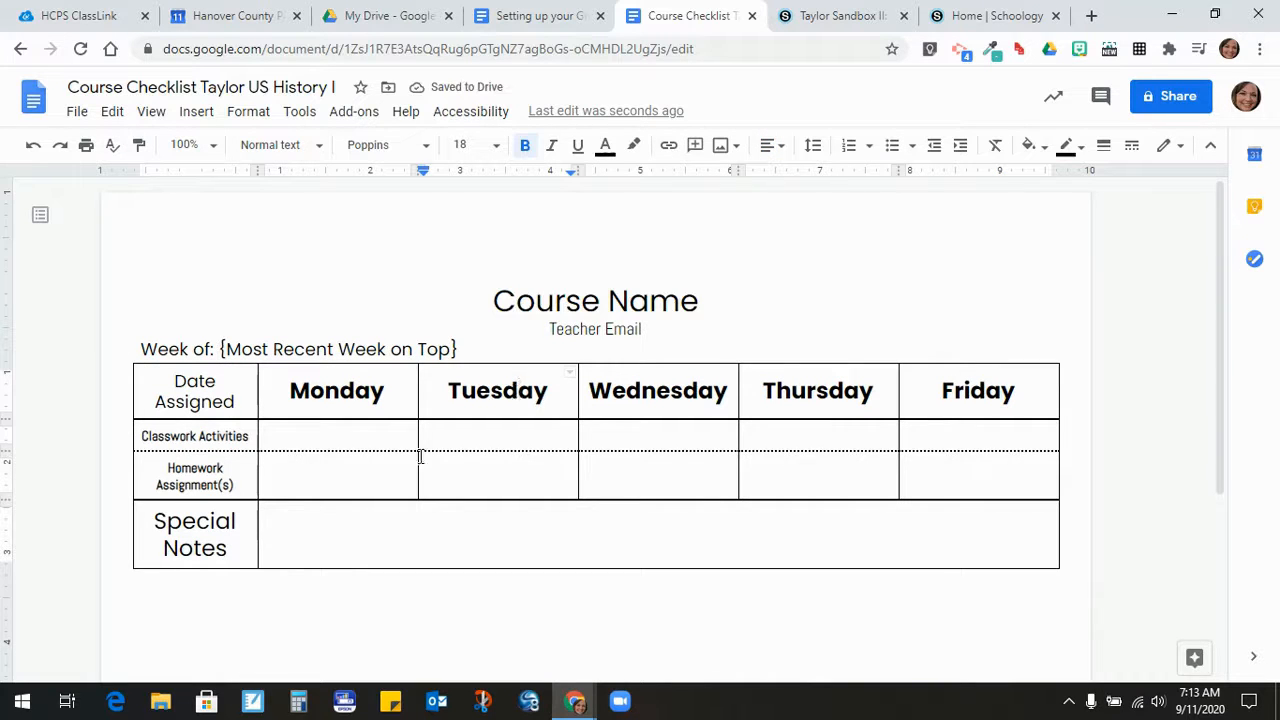
- Replace the placeholders with title 'US History I', the teacher's email, and week '9/8-9/11'
left_click_drag(494, 300, 700, 283)
type("US Hi")
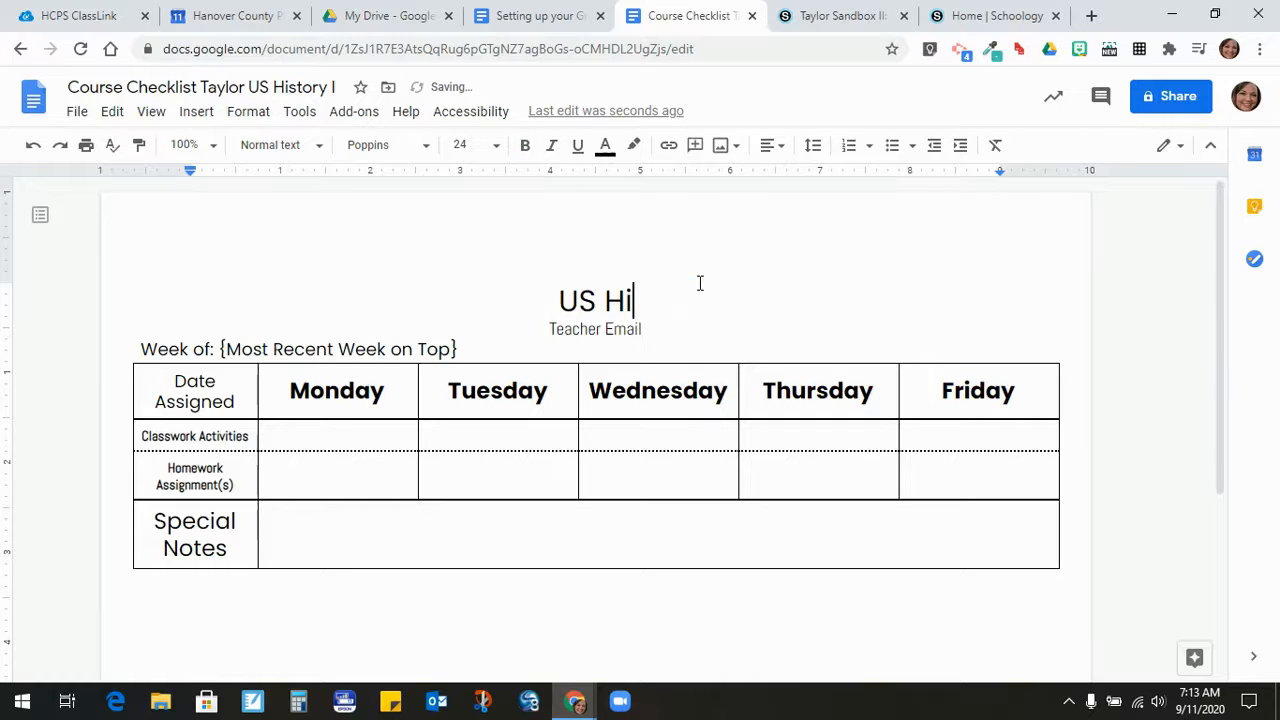
type("story I")
left_click_drag(556, 326, 648, 332)
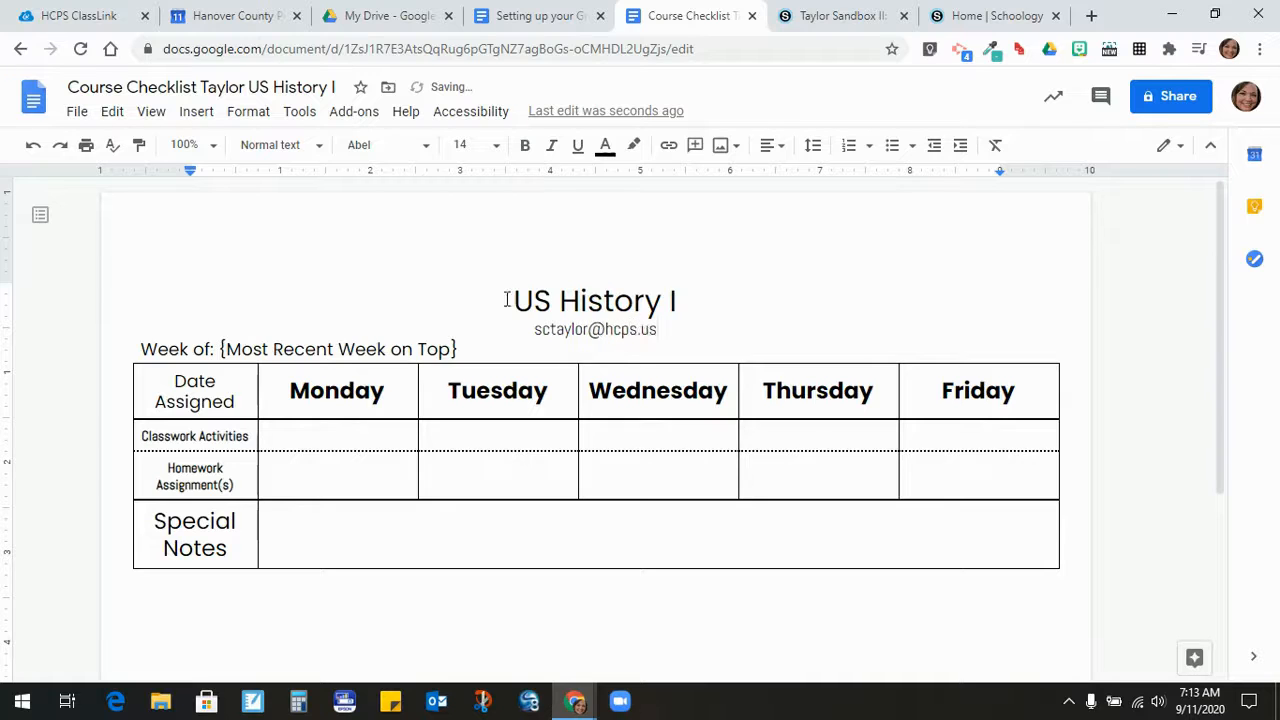
left_click_drag(229, 348, 455, 348)
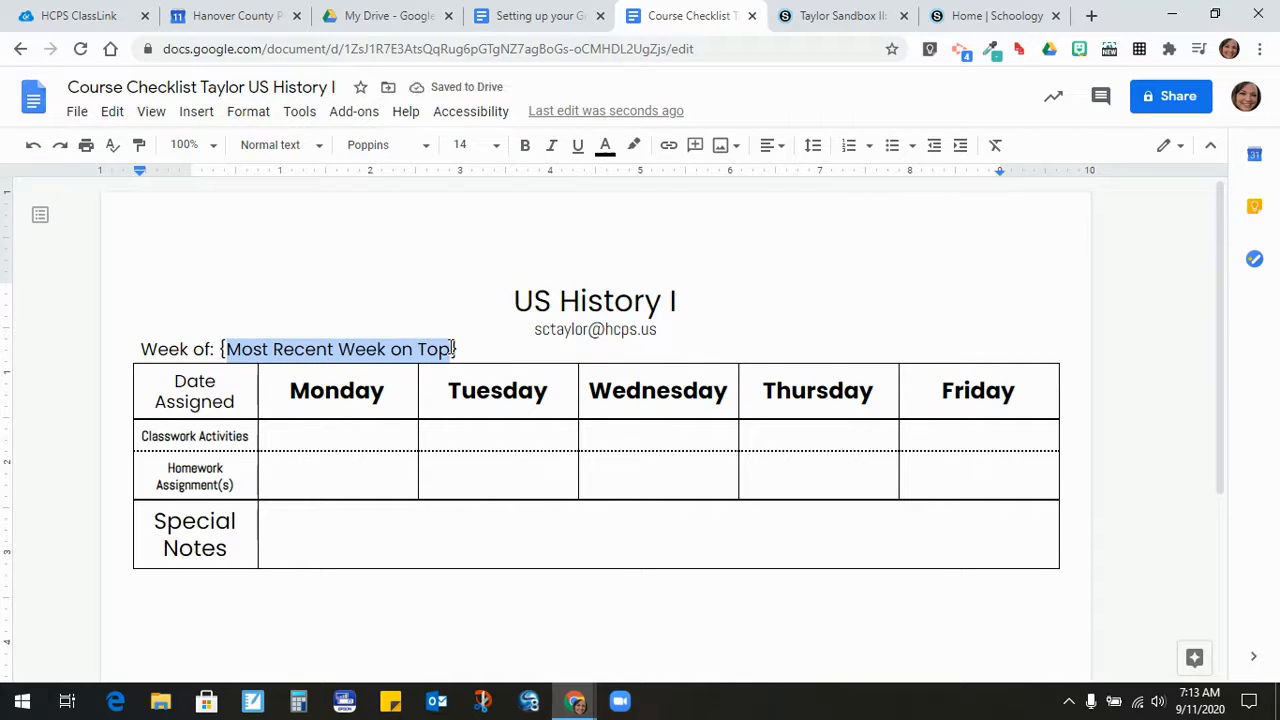
type("9/8-9")
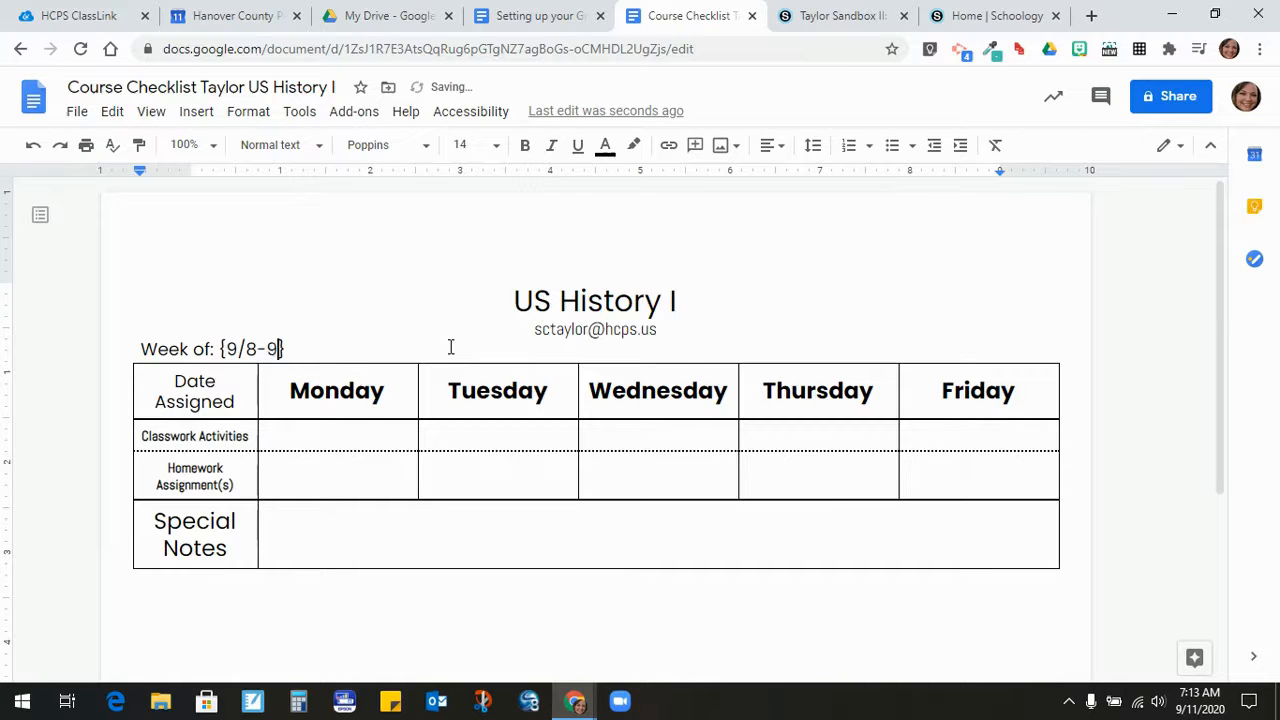
type("/11")
left_click(395, 488)
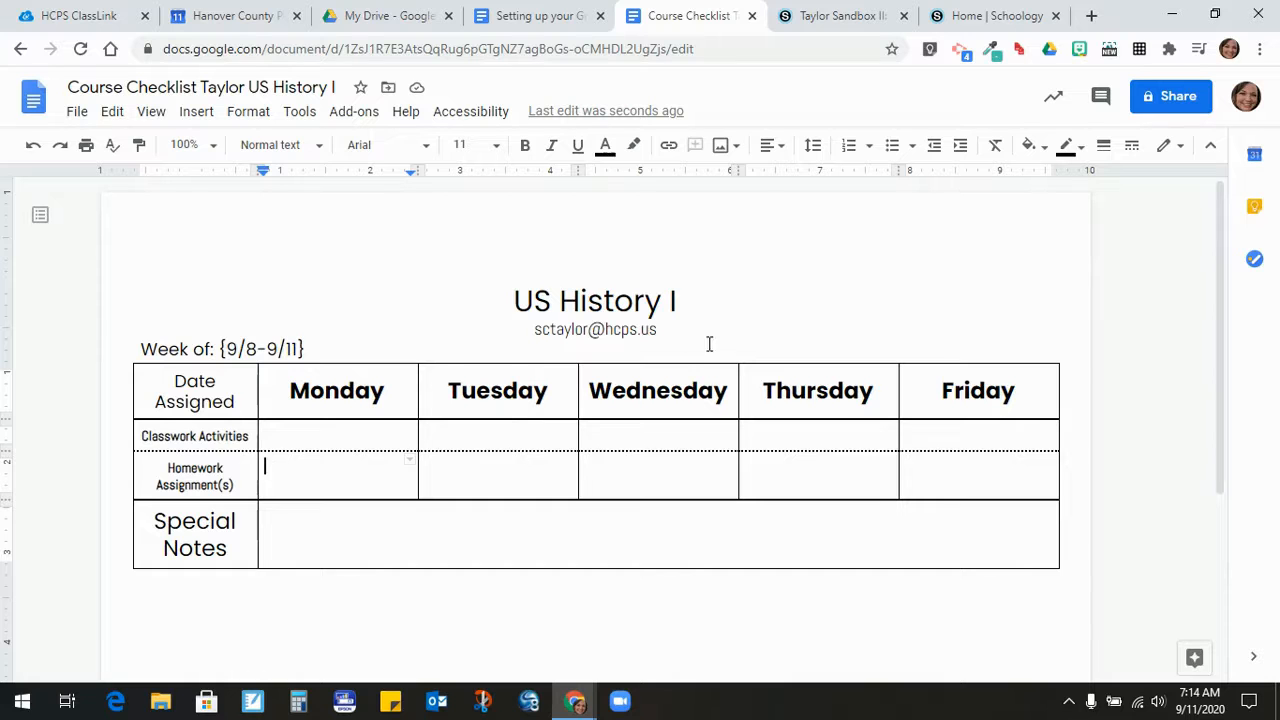
- Change link access to Anyone with the link as Viewer and copy the sharing link
left_click(1155, 97)
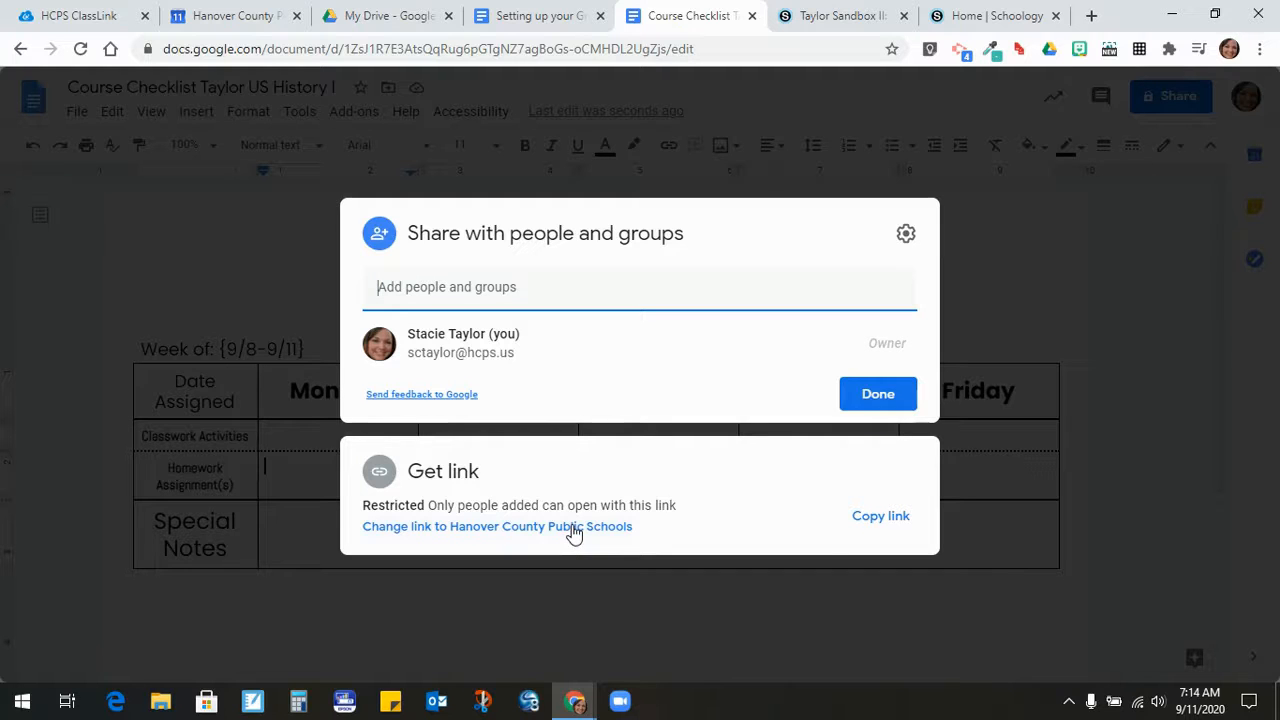
left_click(574, 530)
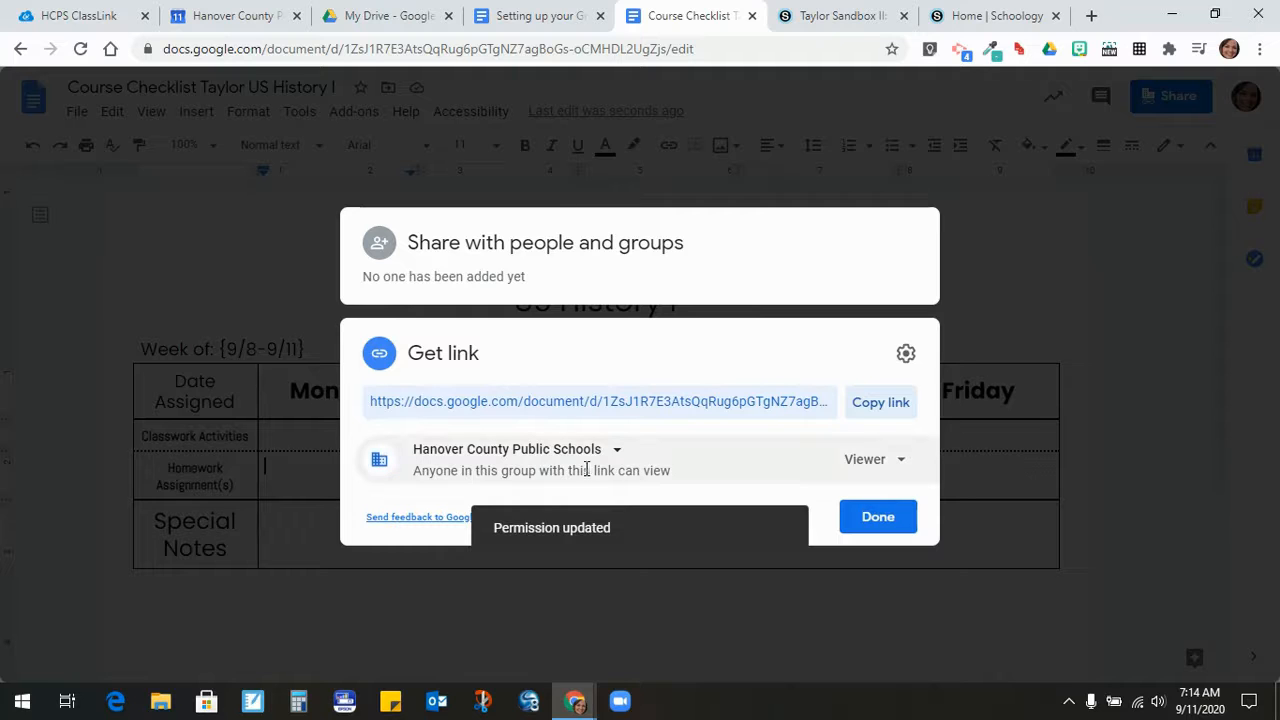
left_click(617, 450)
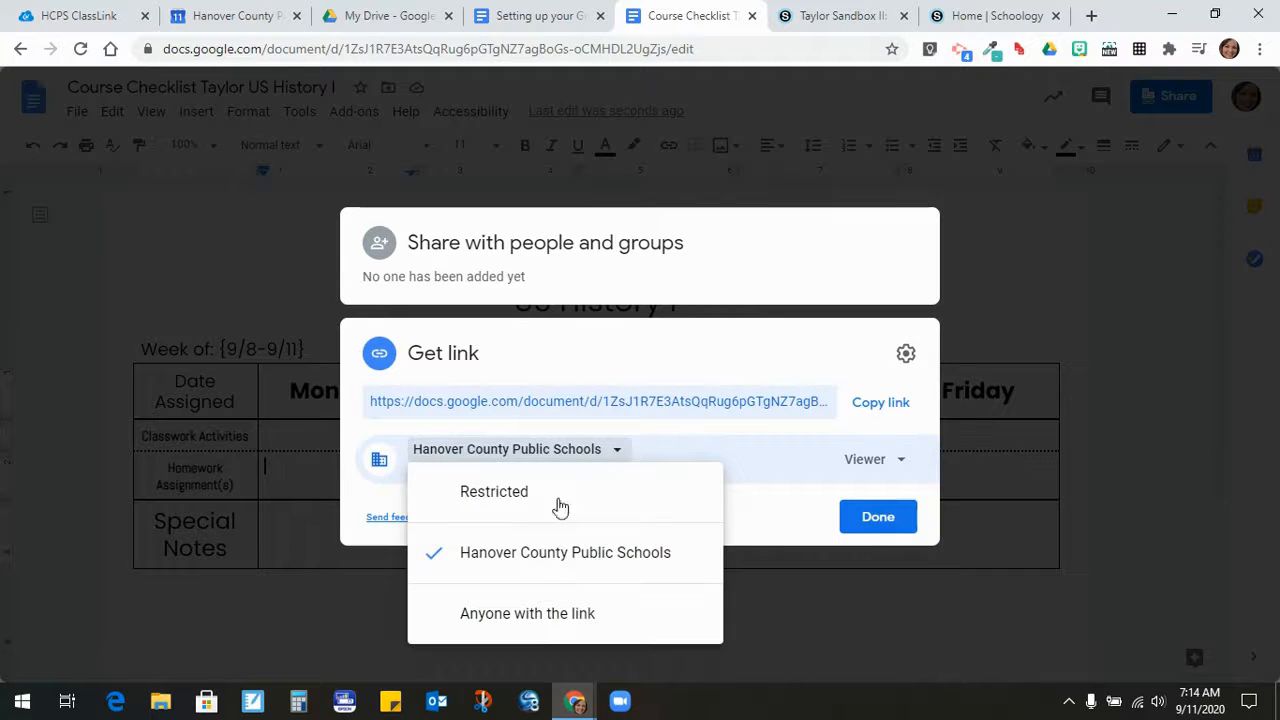
left_click(551, 622)
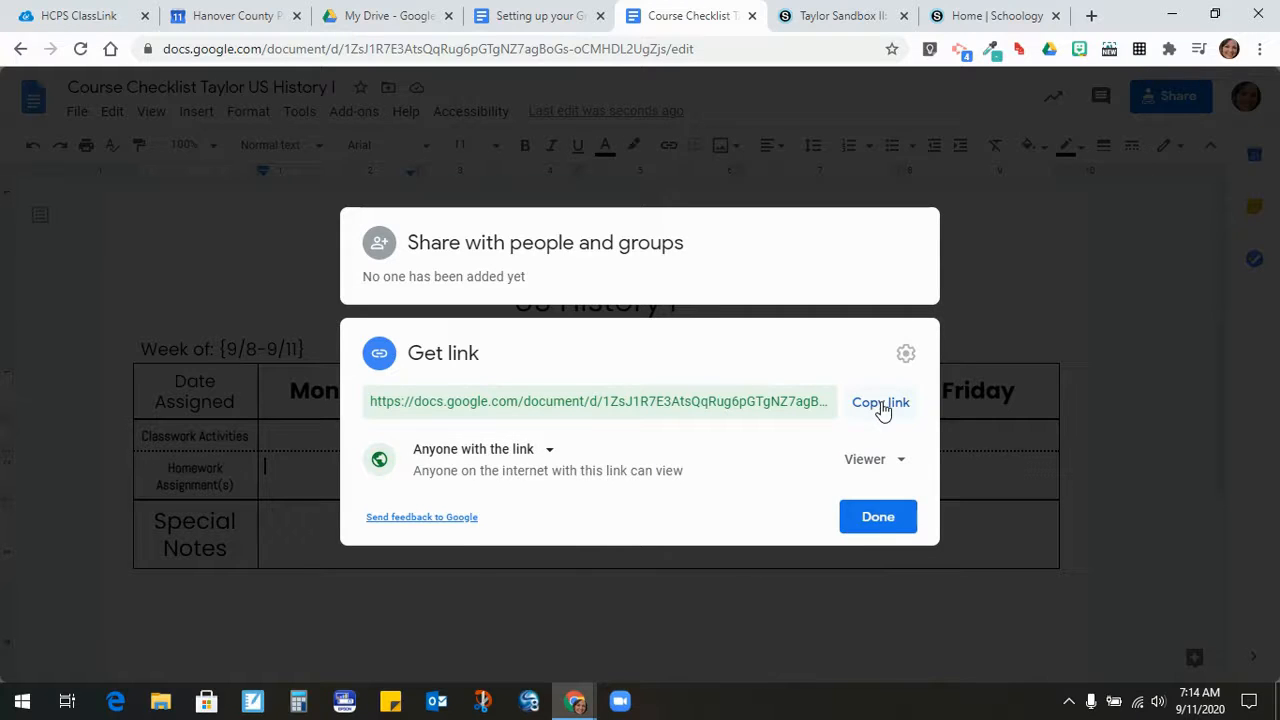
left_click(881, 405)
left_click(877, 518)
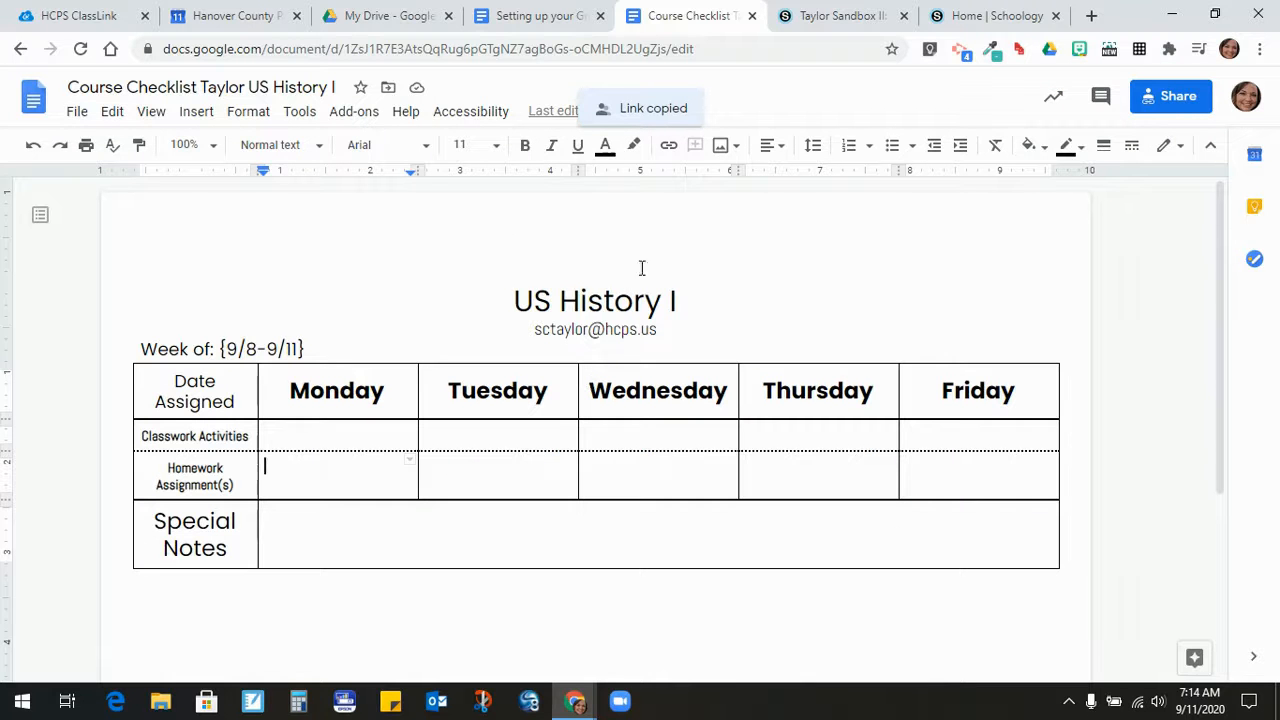
- Open the Weekly Course Checklist page in Schoology for editing from its gear menu
left_click(805, 20)
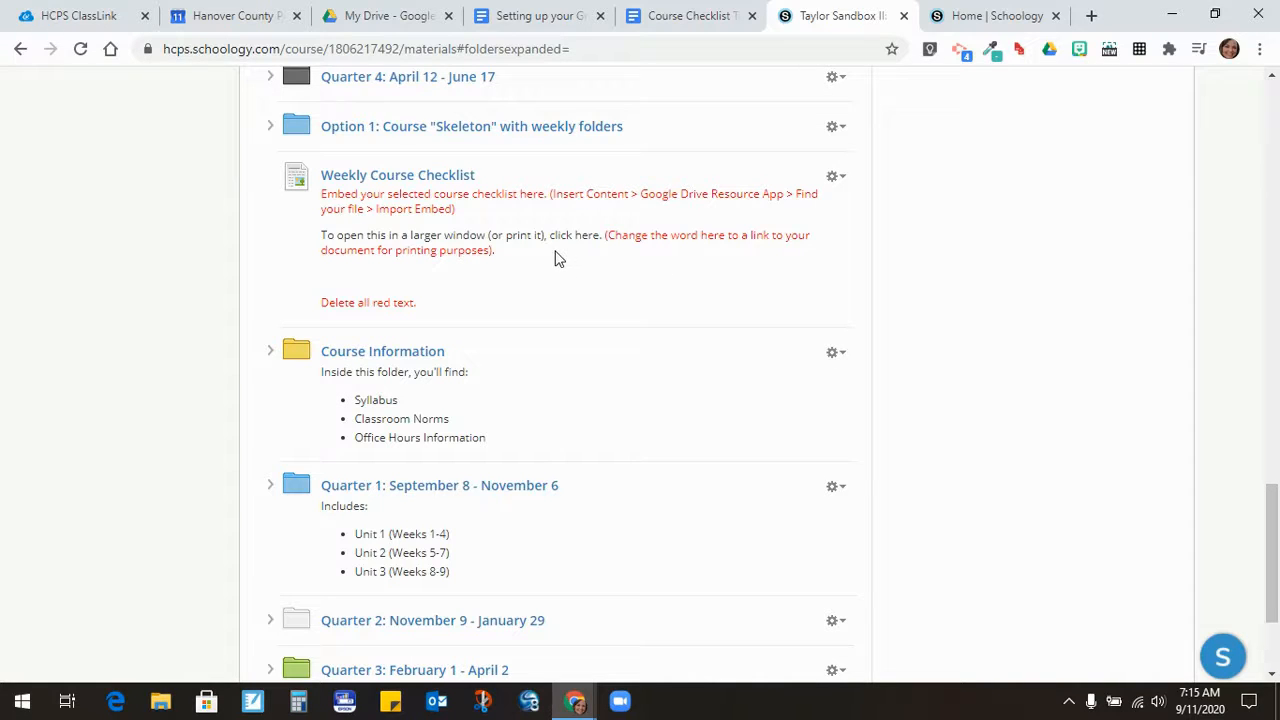
left_click(838, 180)
left_click(850, 207)
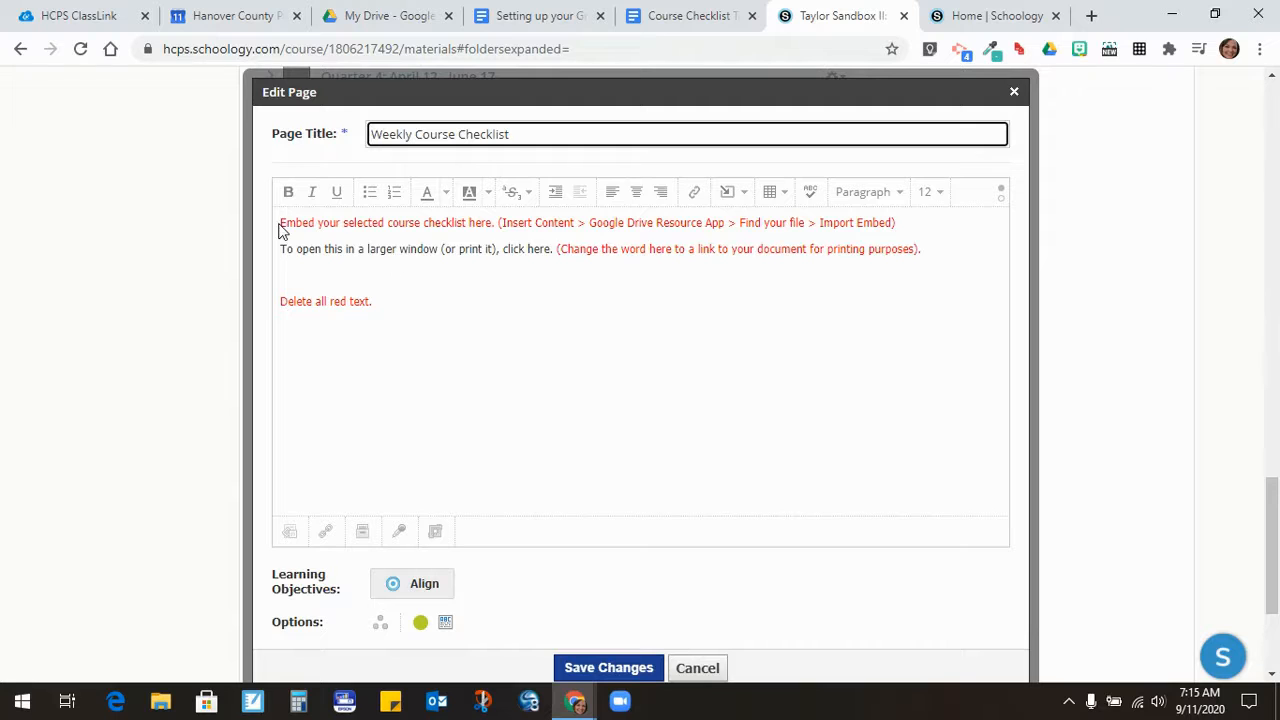
- Delete the red Embed instructions, the parenthesised red sentence and the 'Delete all red text.' line
left_click(282, 224)
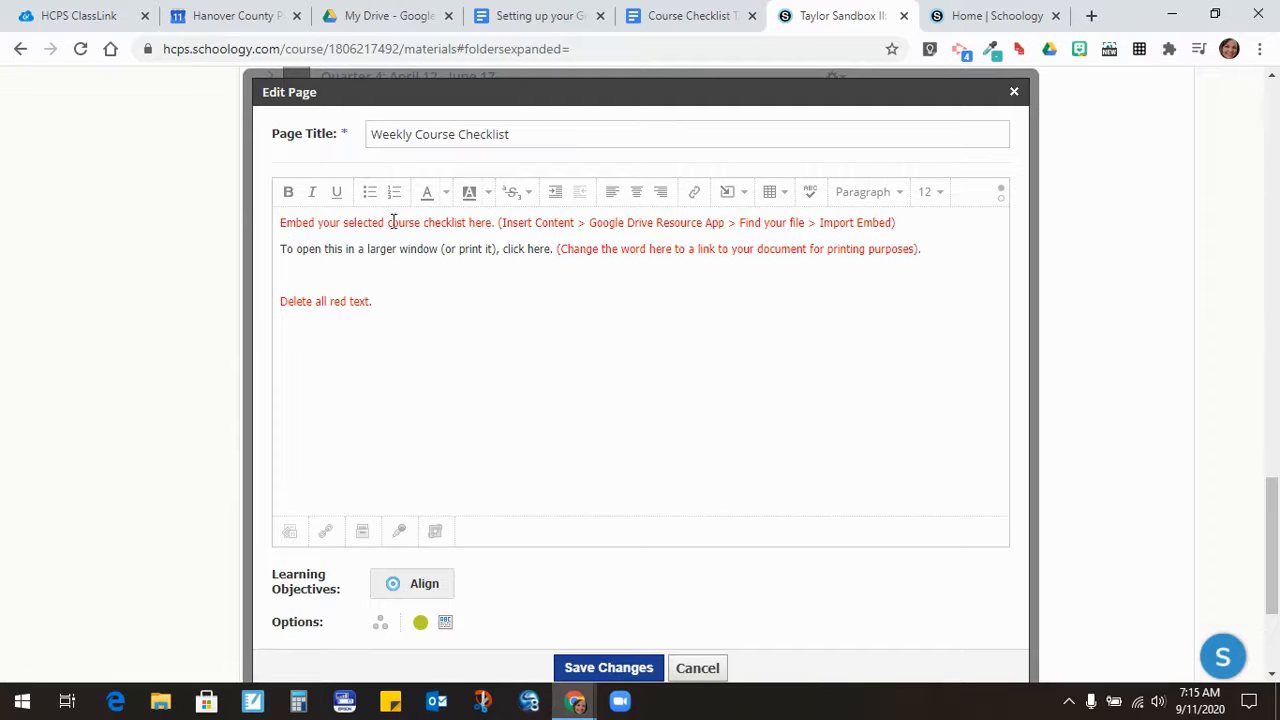
left_click_drag(280, 224, 900, 218)
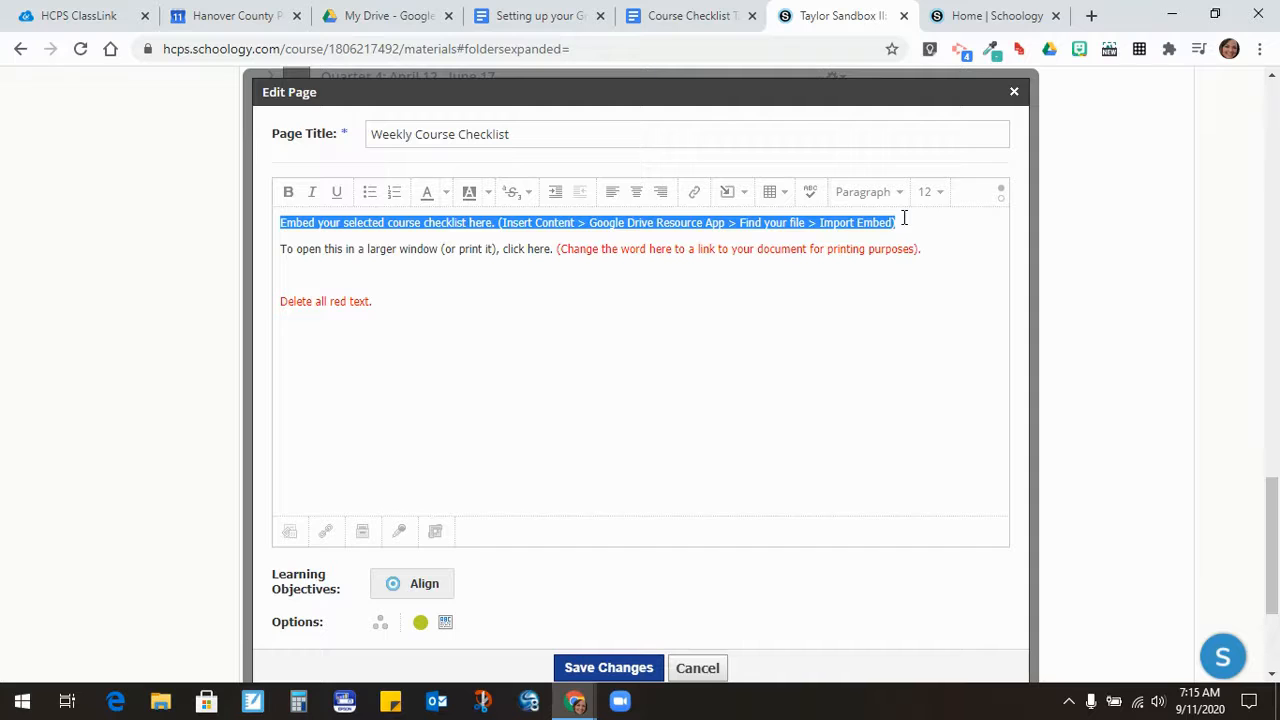
key("BackSpace")
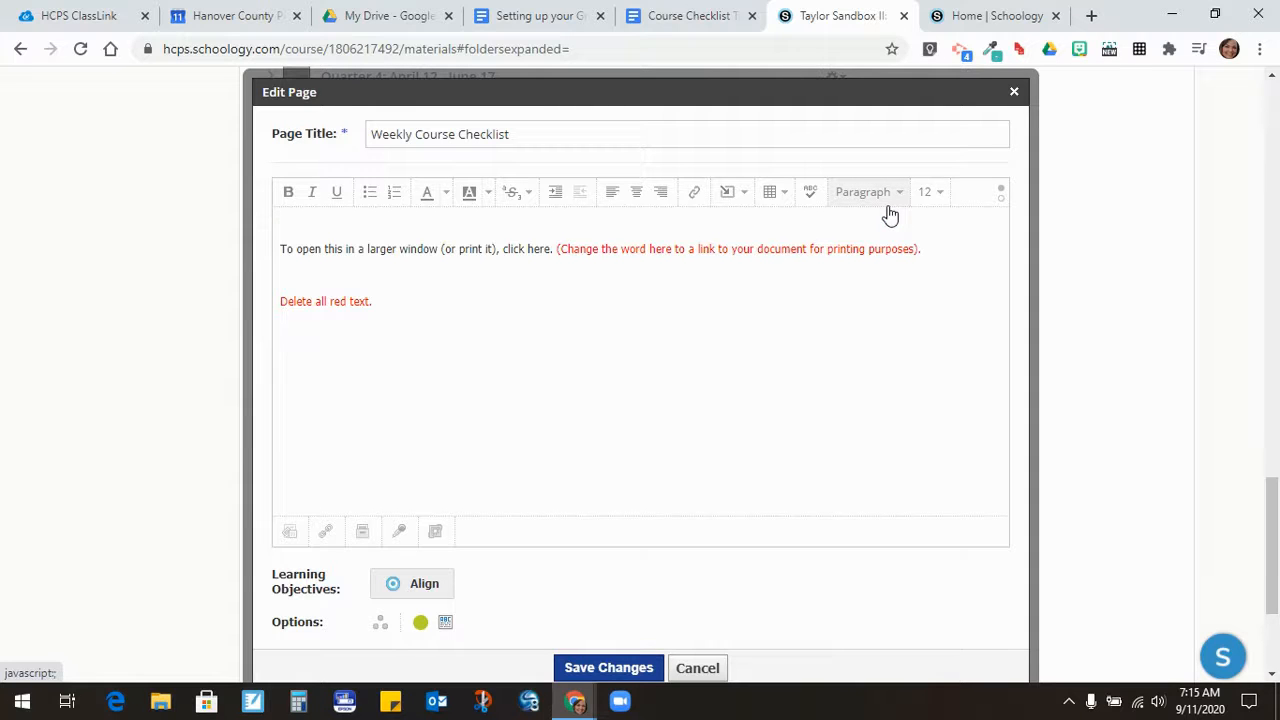
key("Delete")
left_click_drag(558, 222, 924, 220)
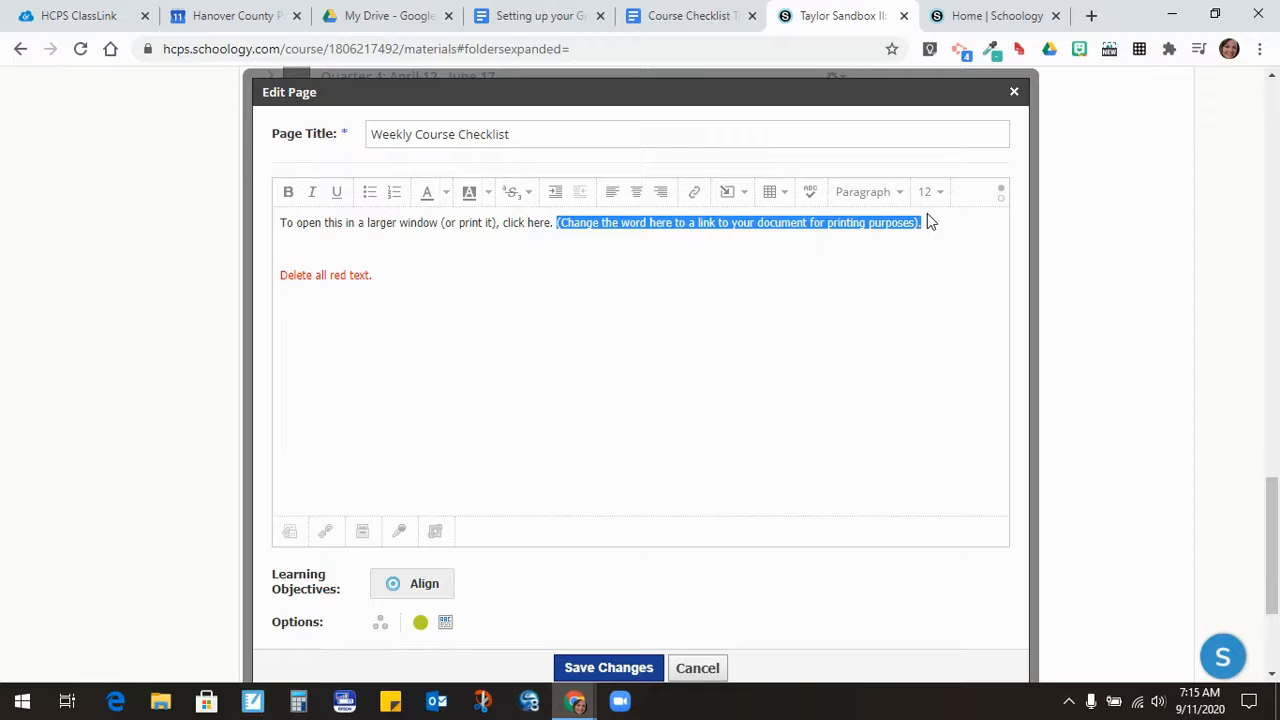
key("BackSpace")
left_click_drag(410, 286, 283, 277)
key("BackSpace")
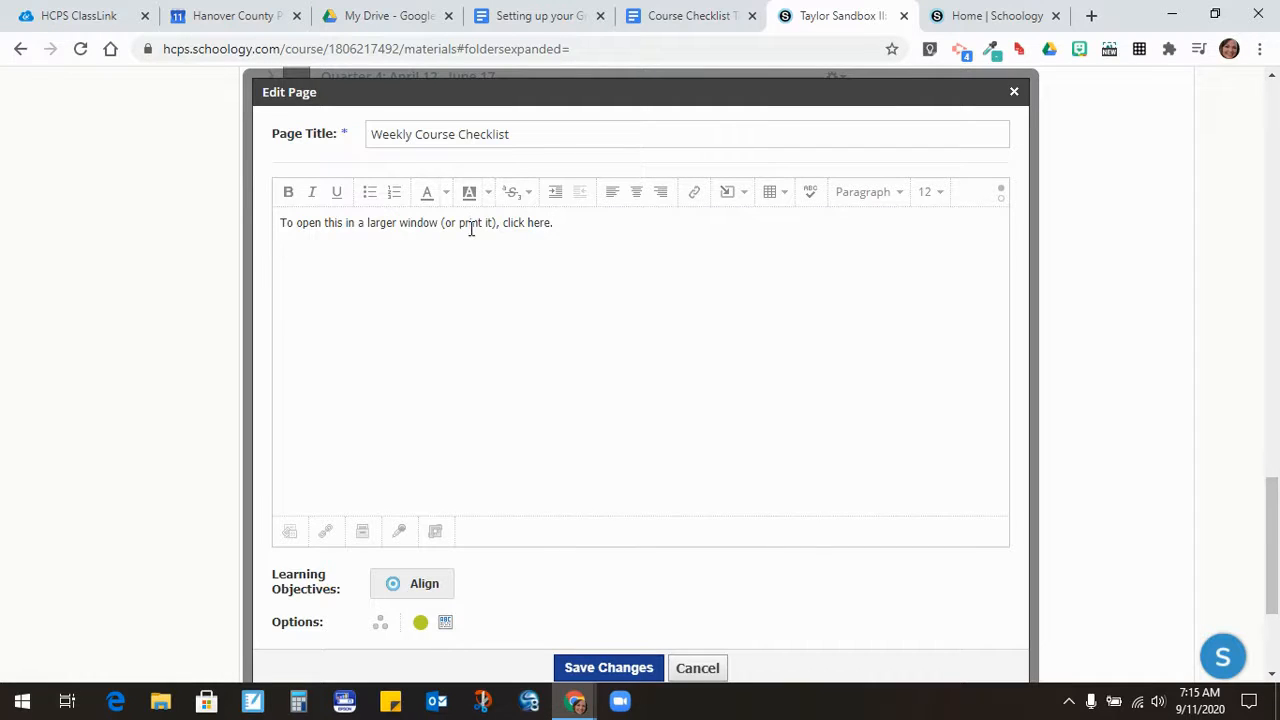
- Back in the Schoology page editor, select the words 'click here'
left_click(675, 16)
left_click(815, 12)
left_click_drag(503, 222, 550, 222)
- Link 'click here' to the pasted Google Docs checklist URL
left_click(695, 197)
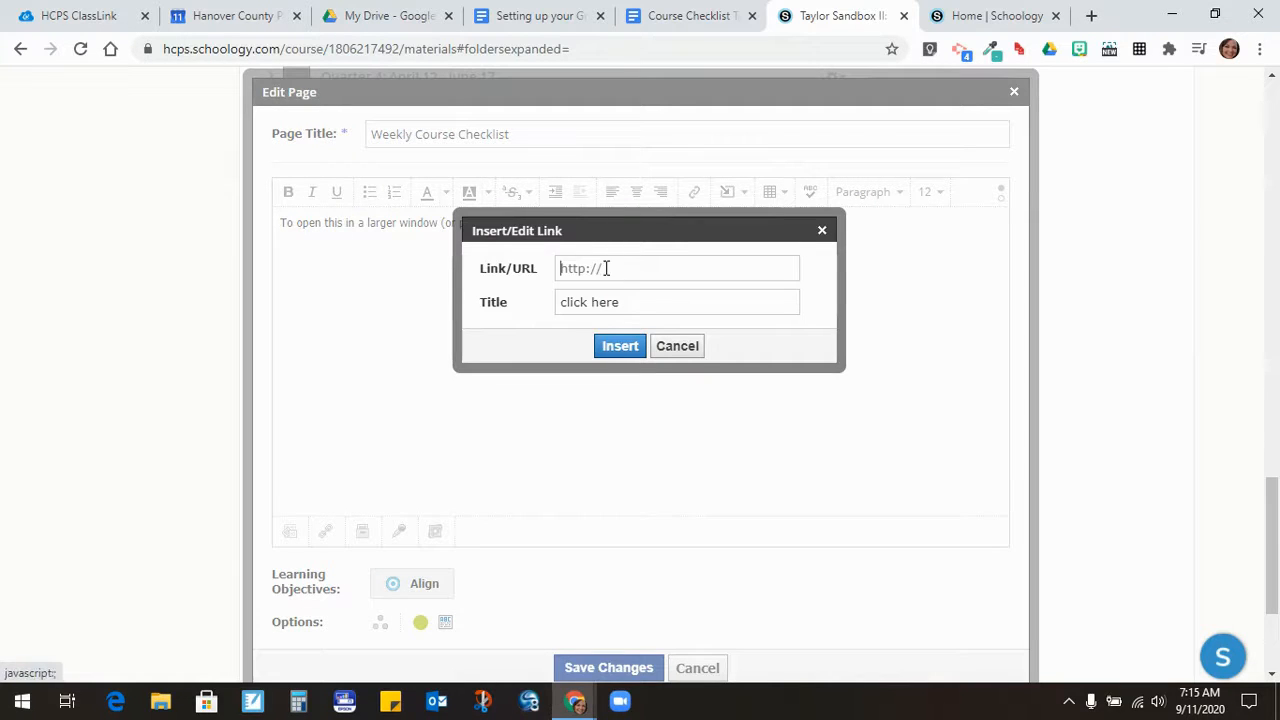
key("ctrl+v")
left_click(617, 348)
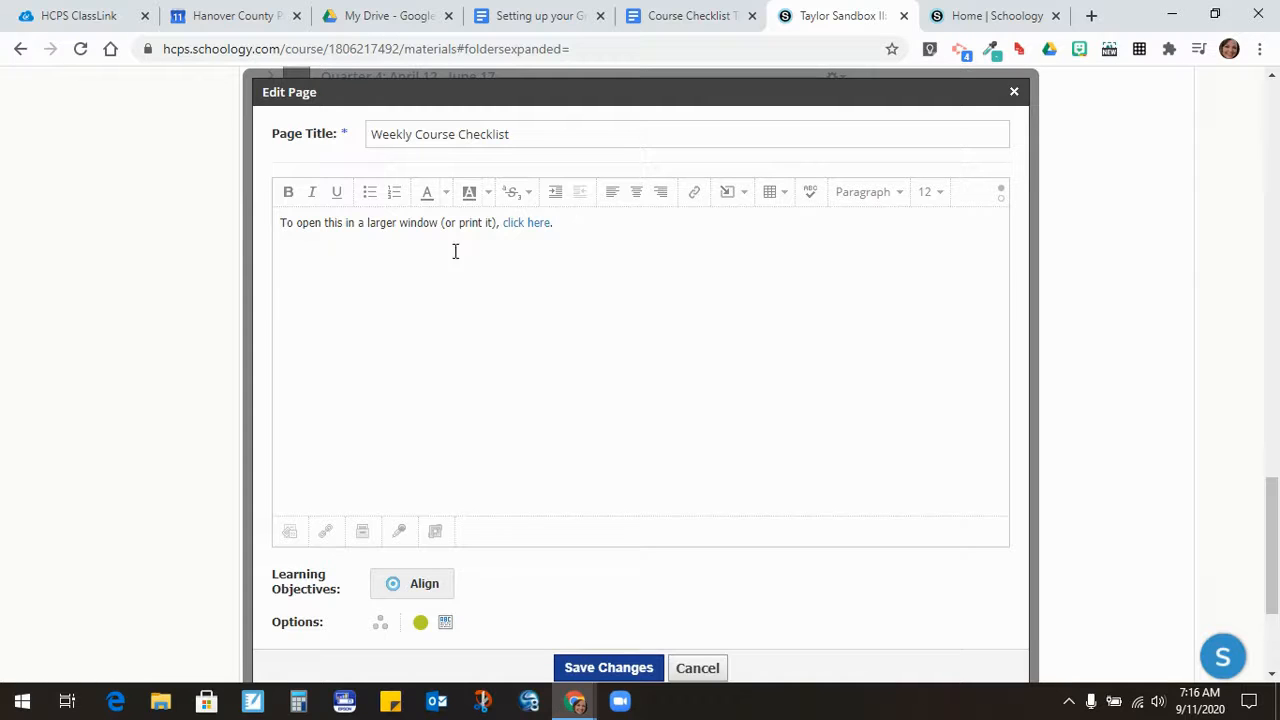
- Import the US History I checklist doc from Google Drive into the page using Import Embed
left_click(745, 199)
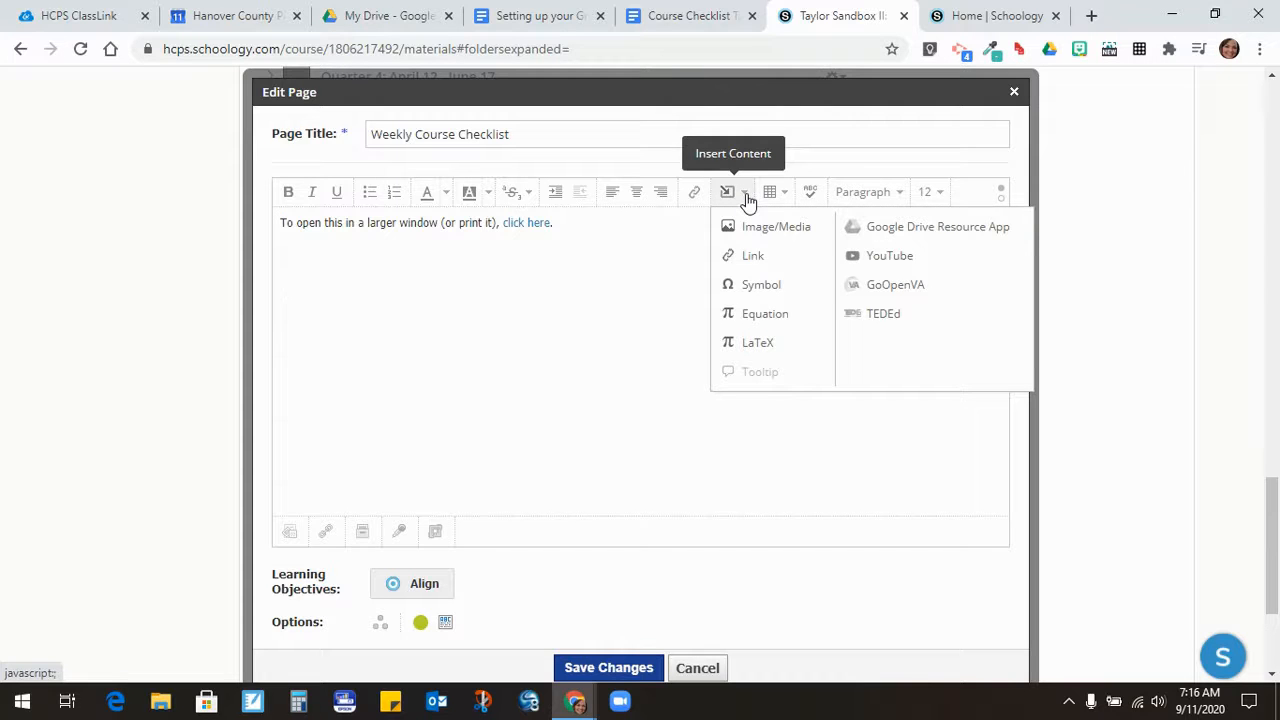
left_click(898, 228)
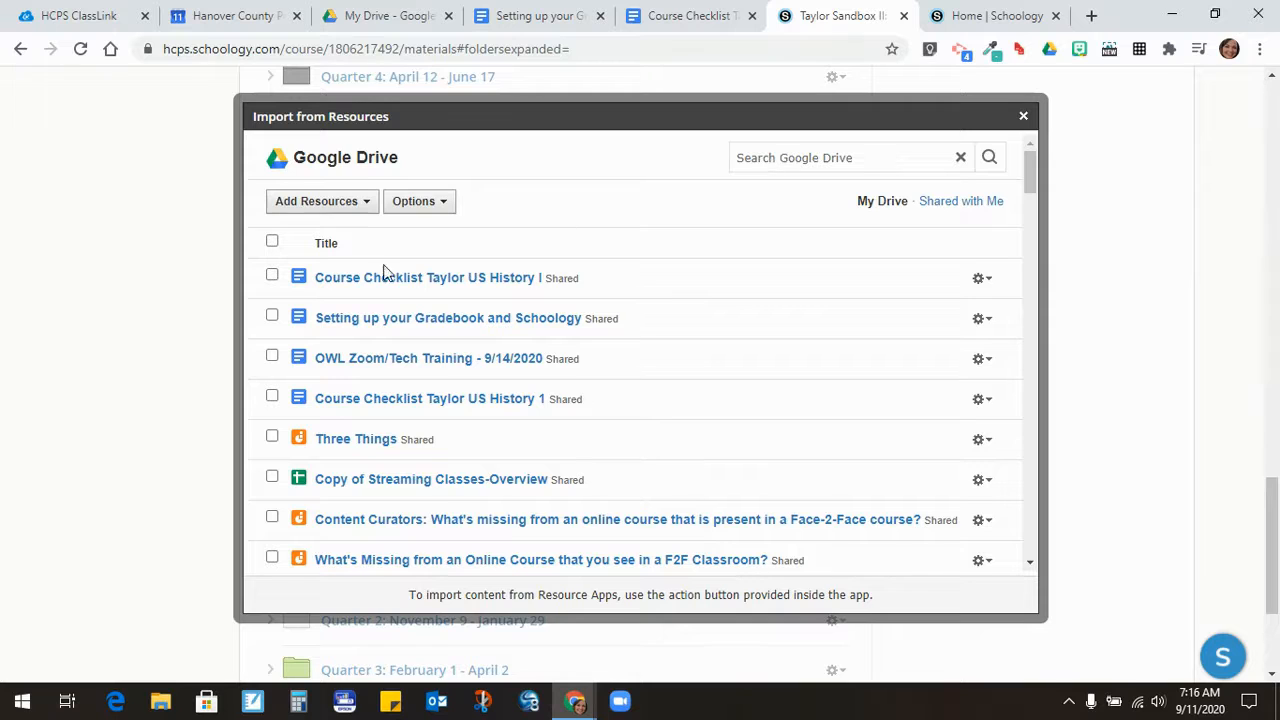
left_click(272, 276)
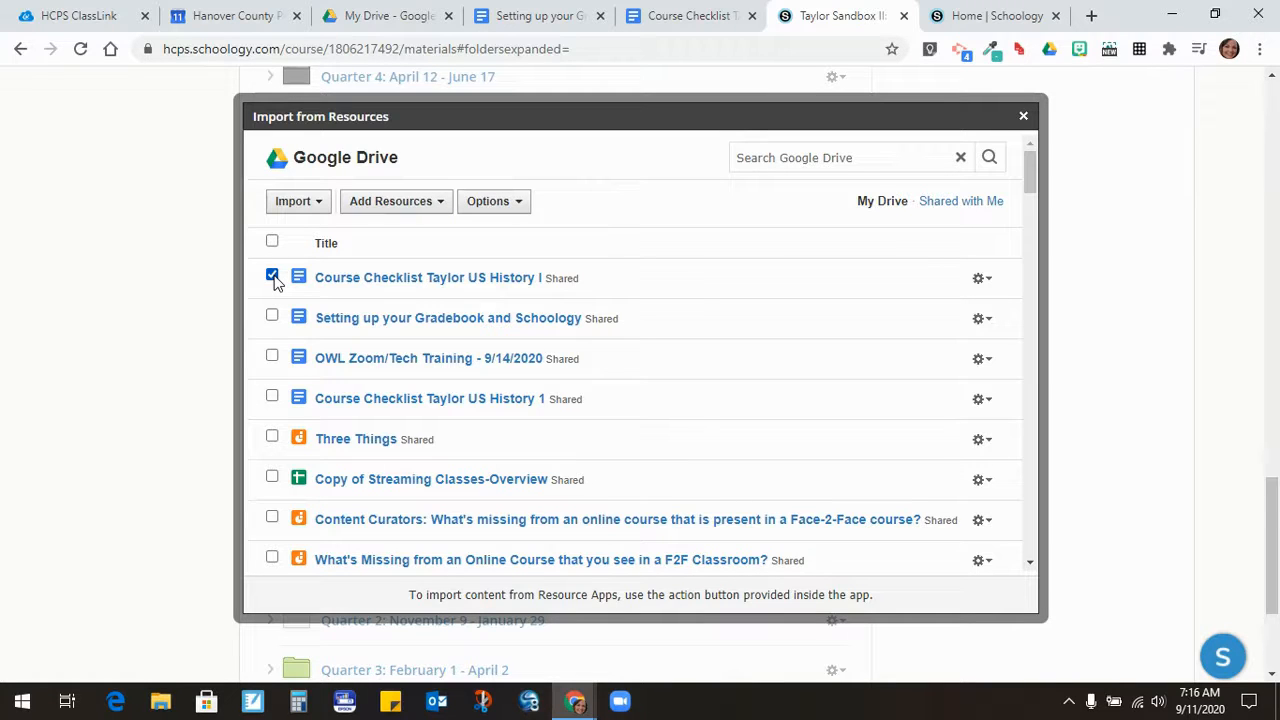
left_click(317, 205)
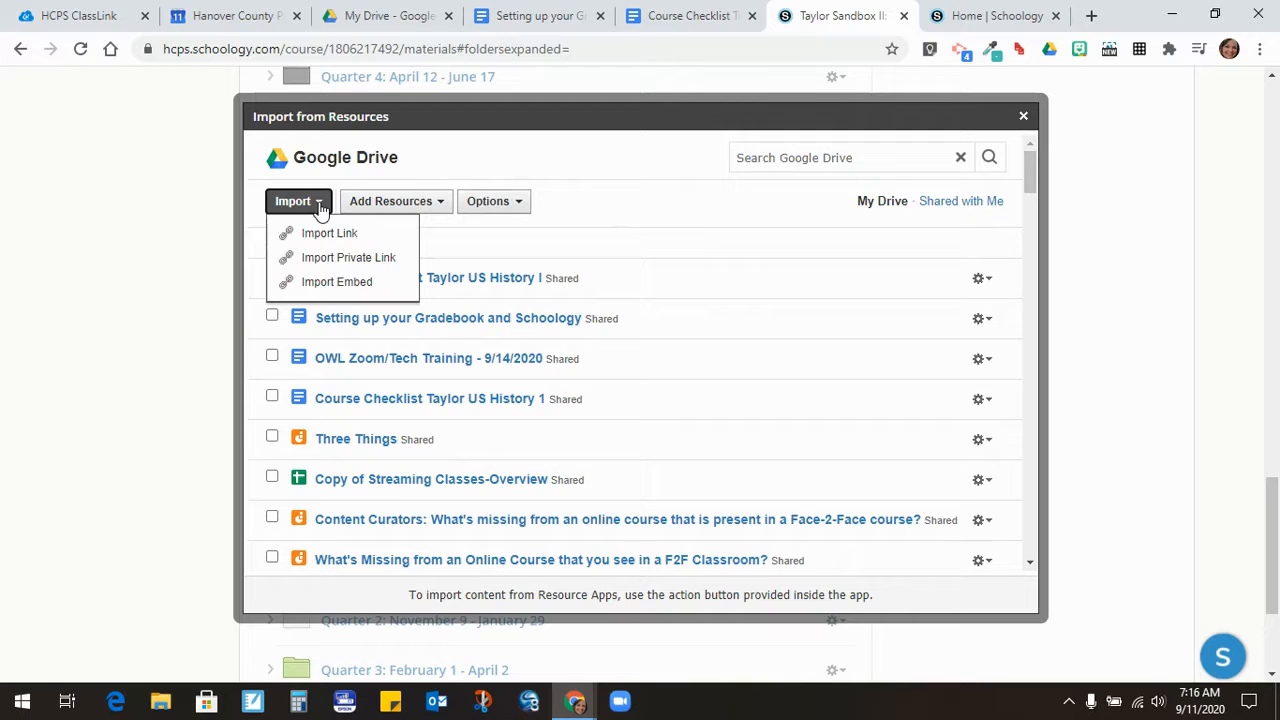
left_click(330, 285)
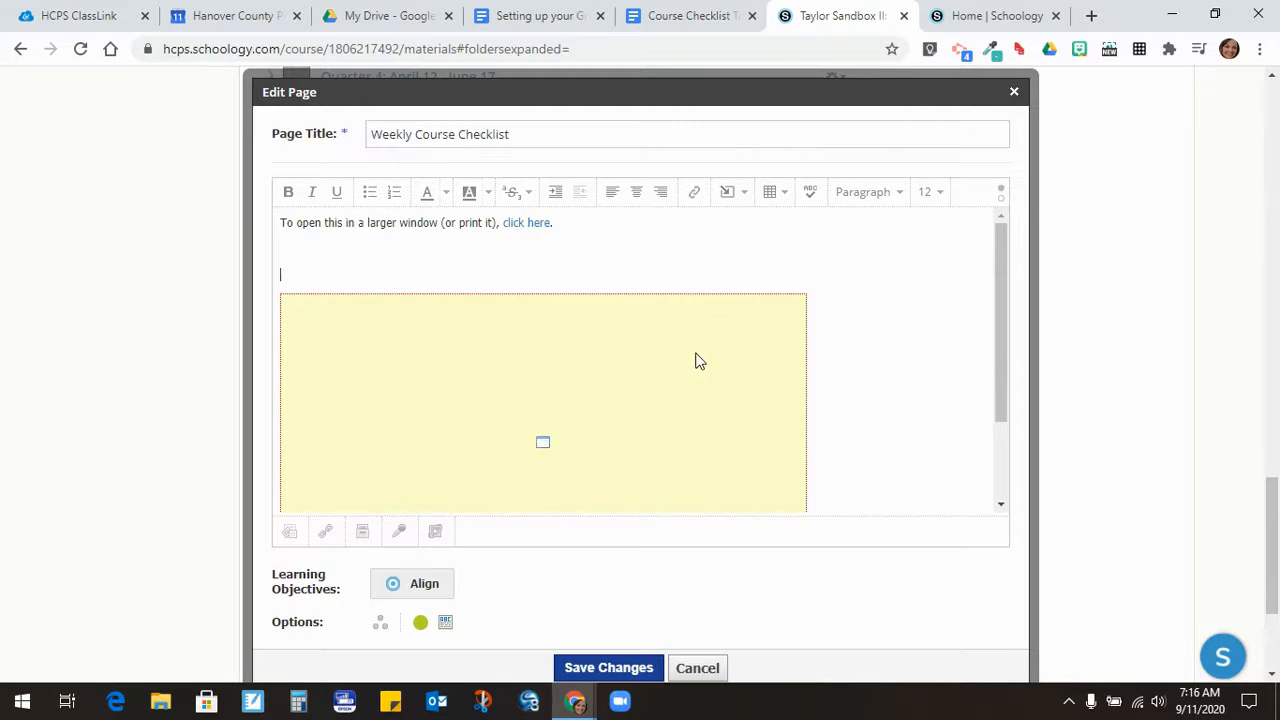
- Stretch the embedded checklist to the editor's right edge and delete the empty line above it
left_click(756, 357)
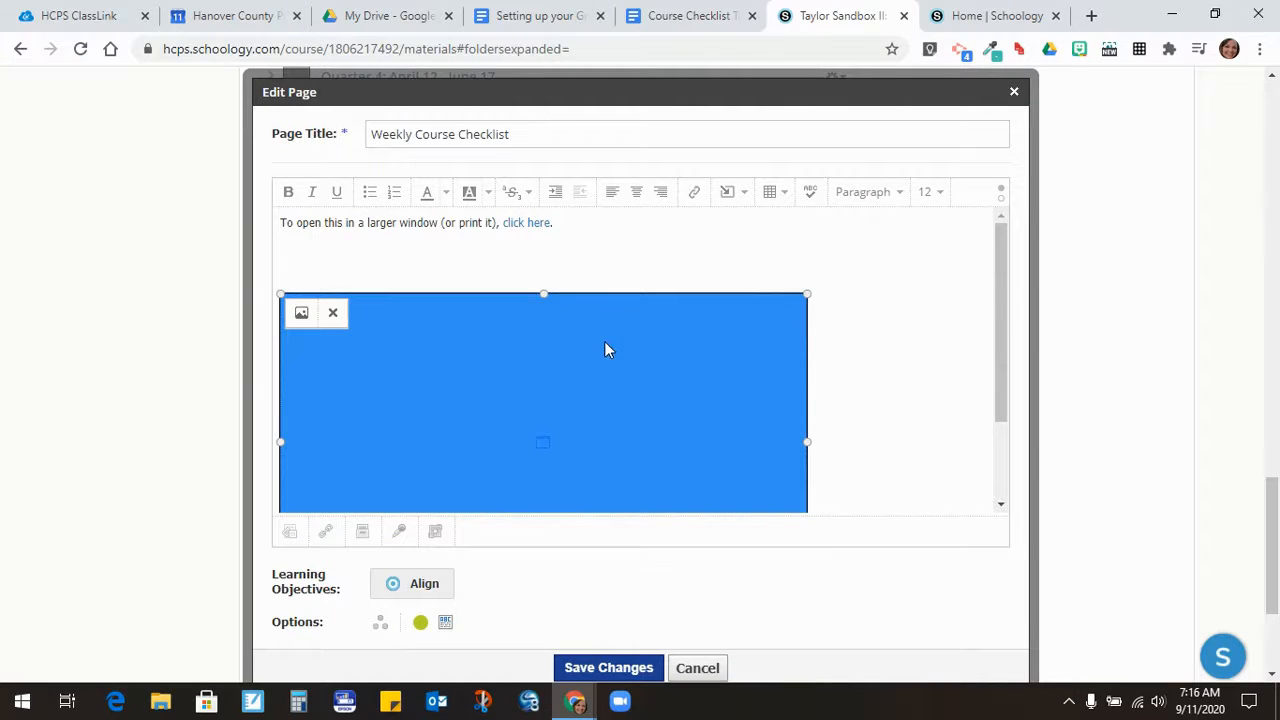
left_click(524, 252)
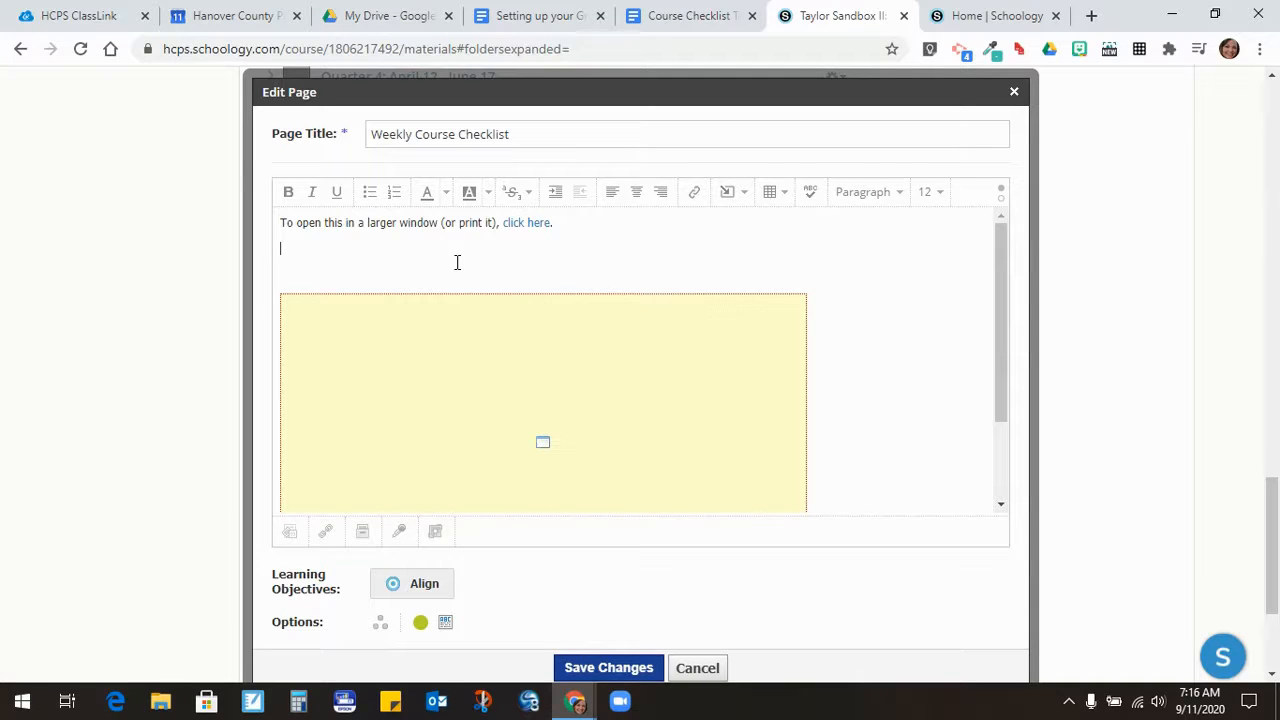
left_click(517, 330)
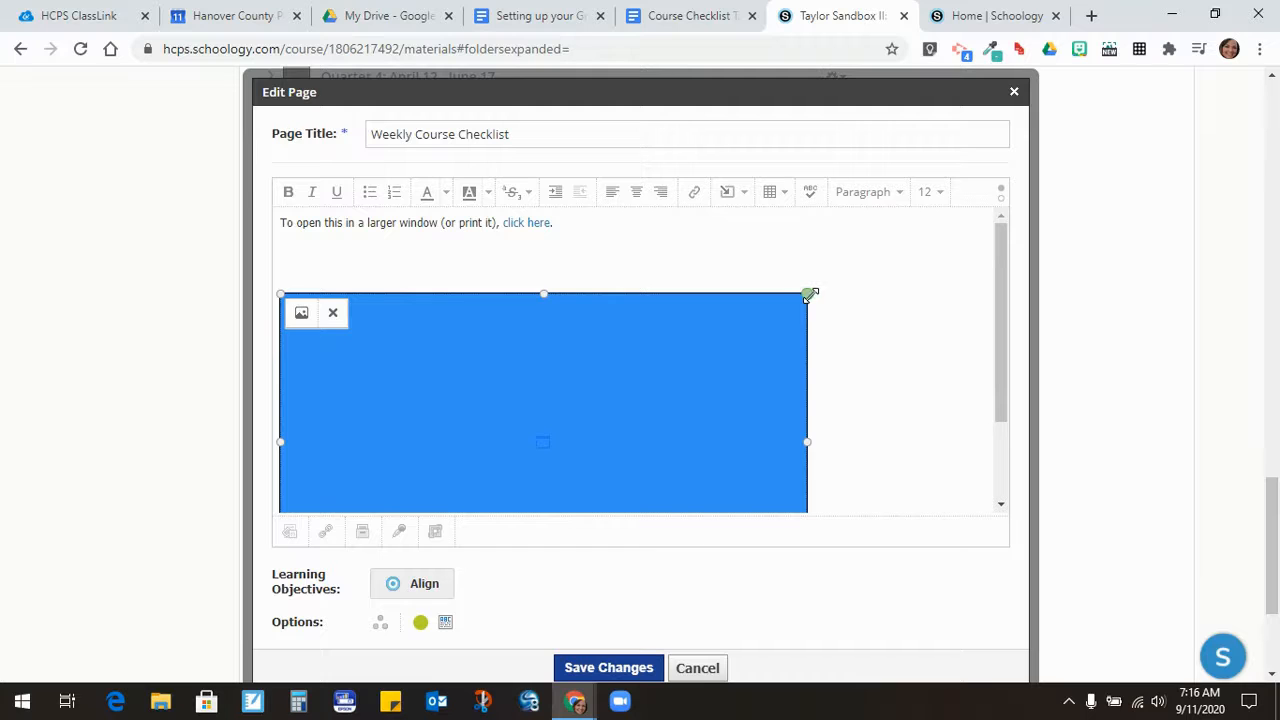
left_click_drag(810, 293, 1024, 183)
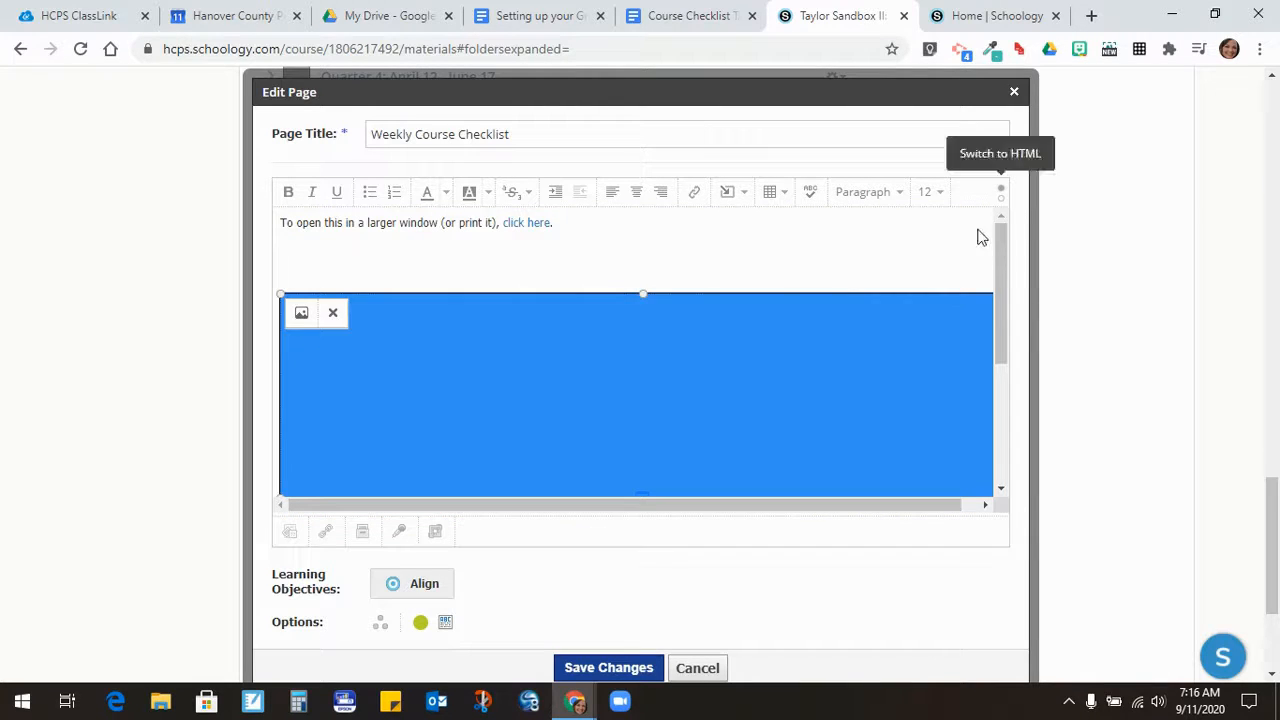
left_click(301, 249)
key("BackSpace")
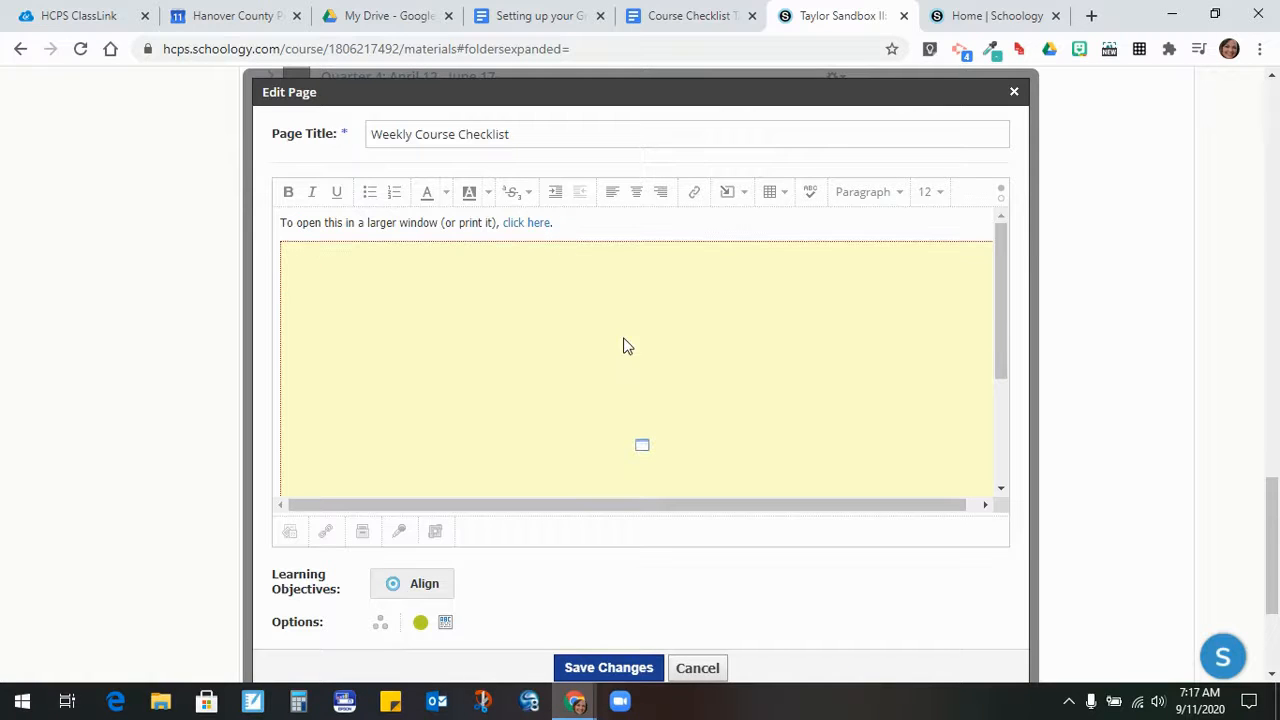
scroll(630, 440, "down", 2)
scroll(837, 531, "down", 1)
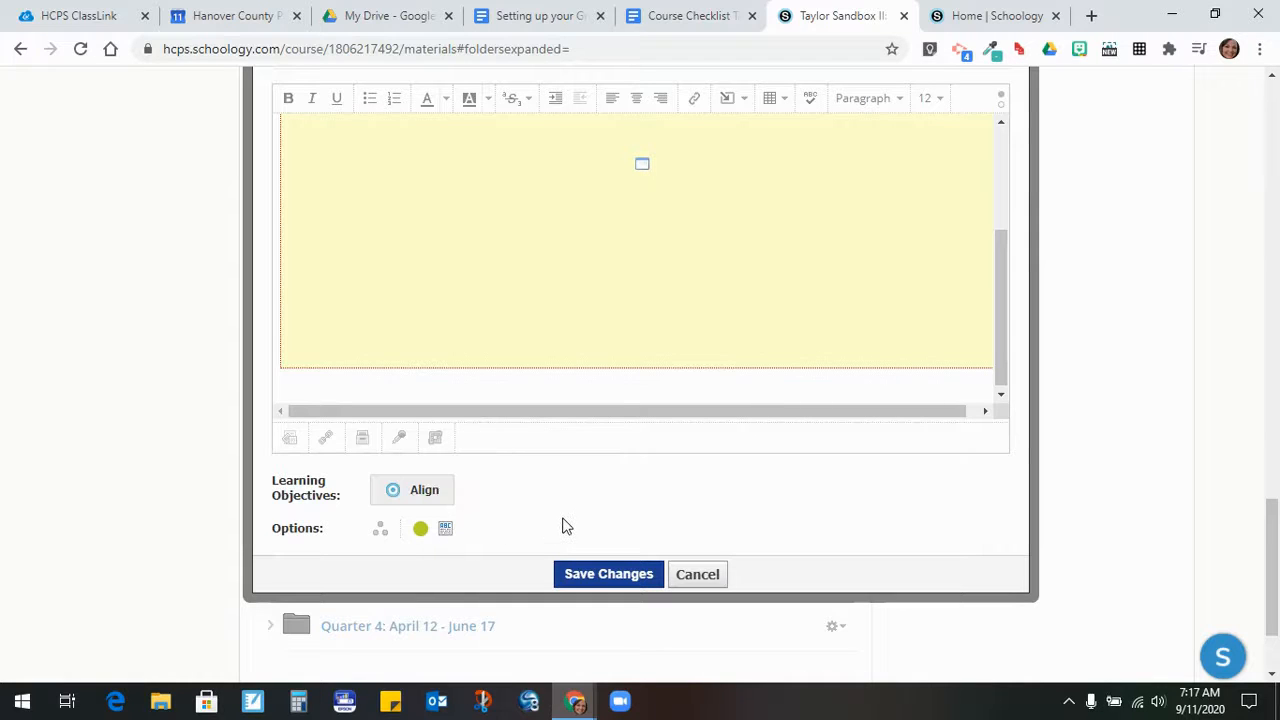
- Save the page changes and scroll the course materials to check the embedded US History I table
left_click(592, 572)
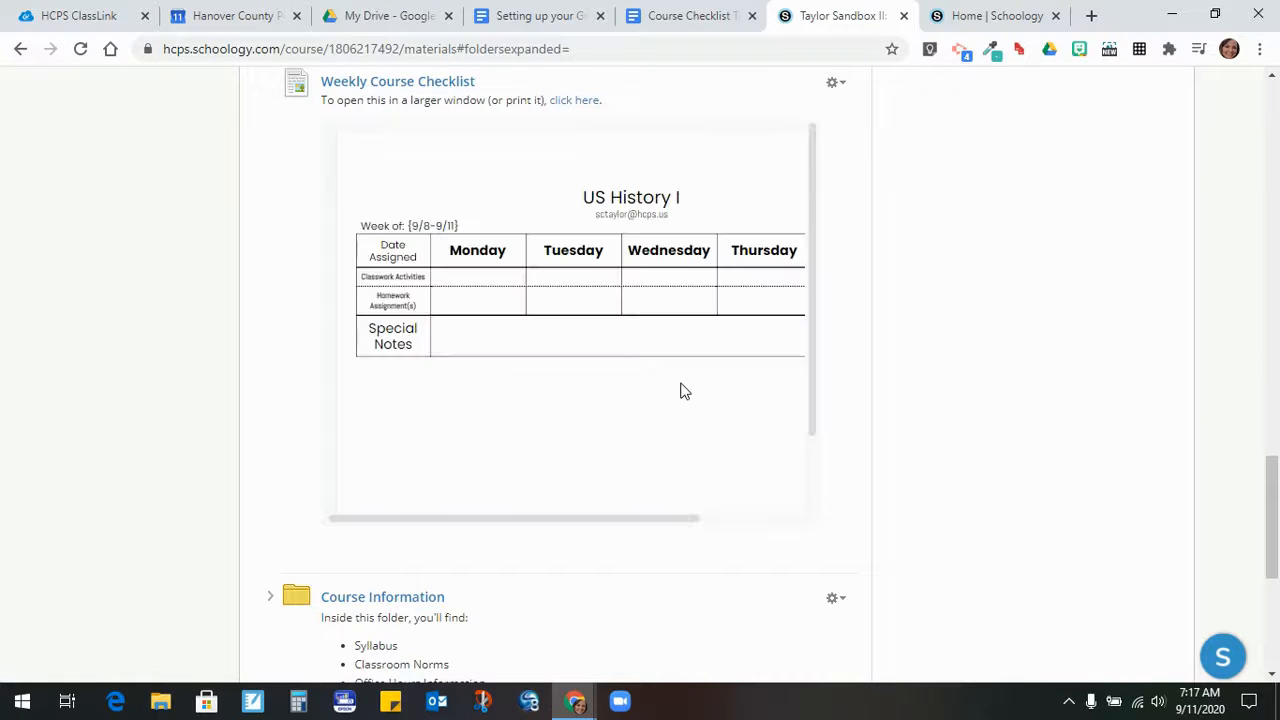
scroll(914, 317, "up", 1)
scroll(918, 319, "down", 1)
left_click_drag(463, 522, 527, 530)
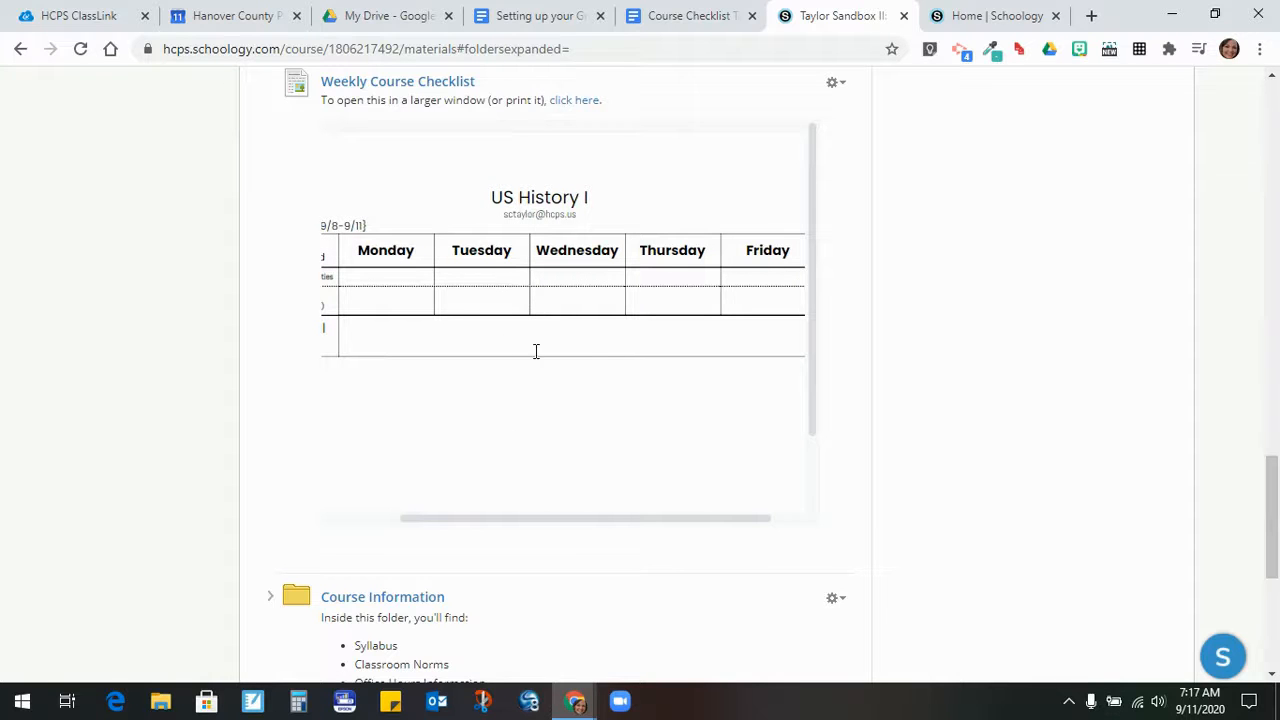
scroll(908, 323, "down", 3)
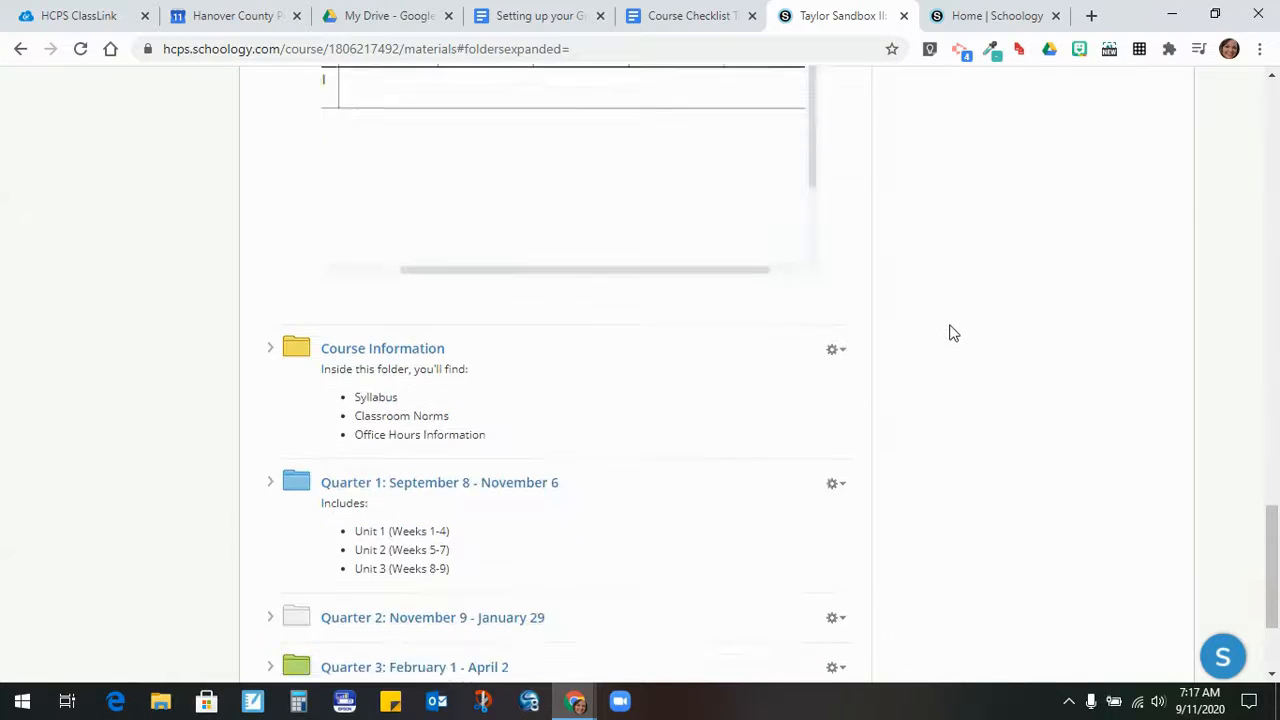
scroll(585, 385, "down", 1)
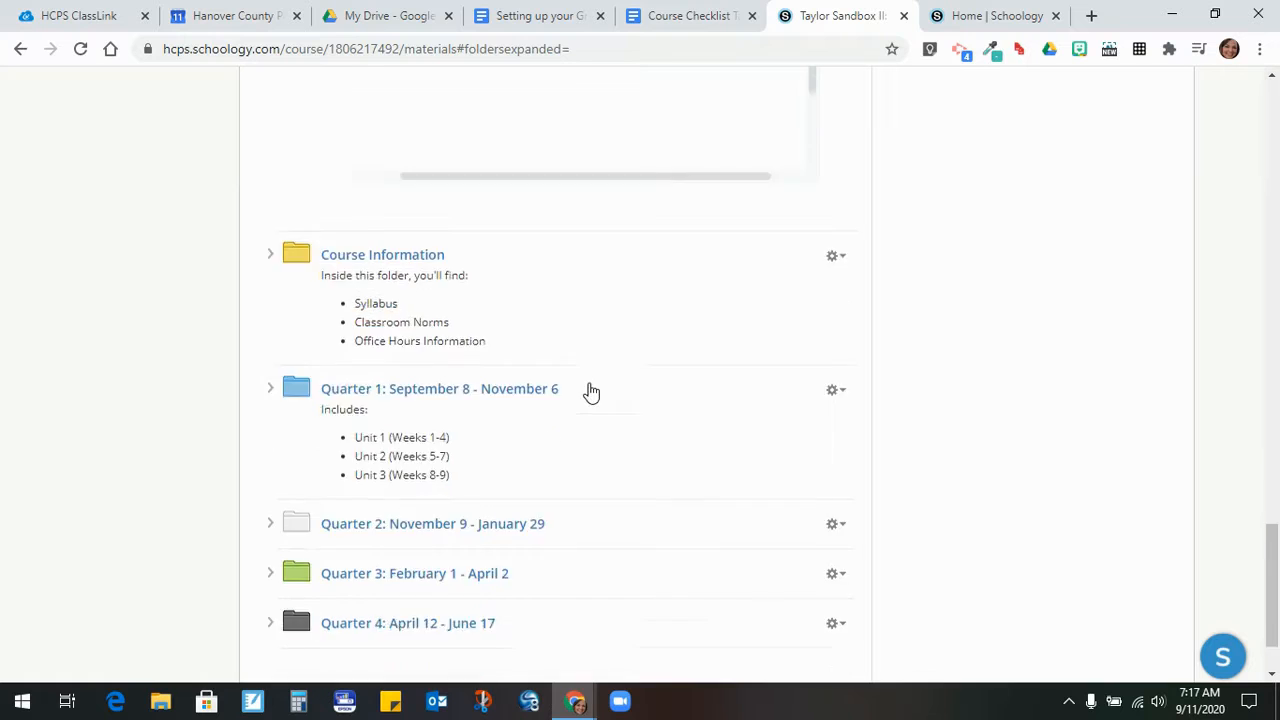
scroll(966, 378, "down", 1)
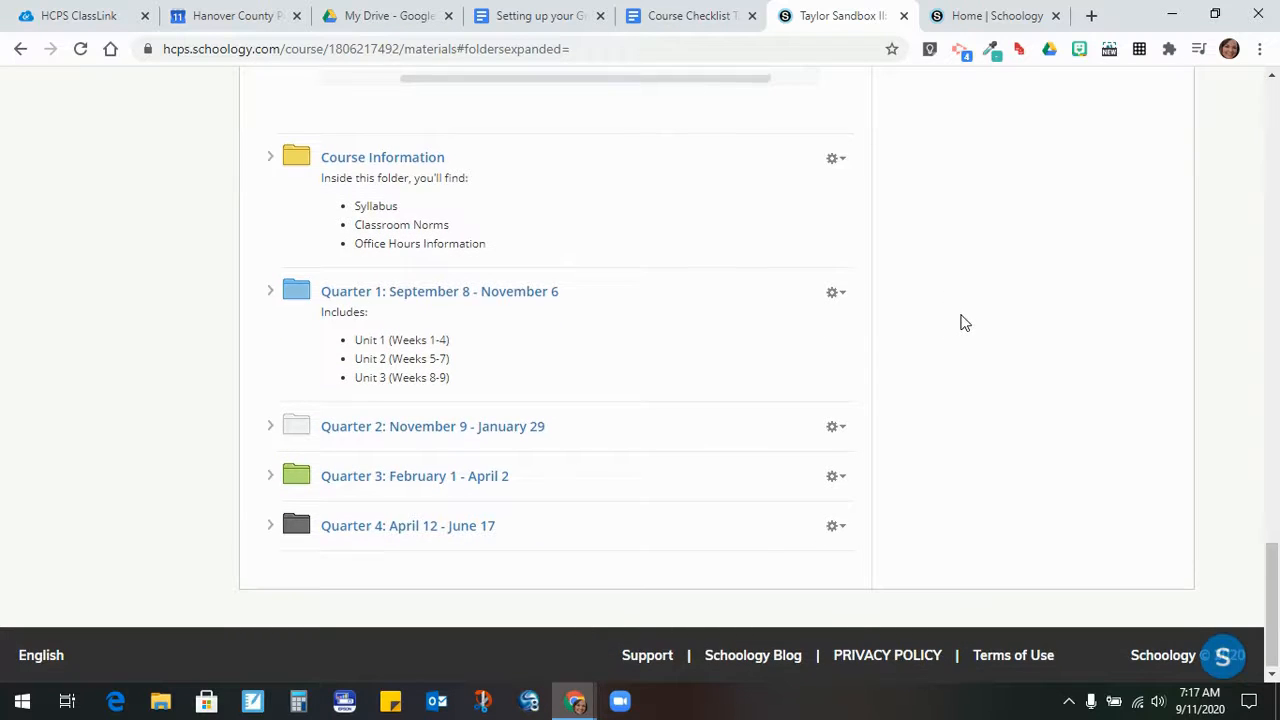
scroll(965, 323, "up", 5)
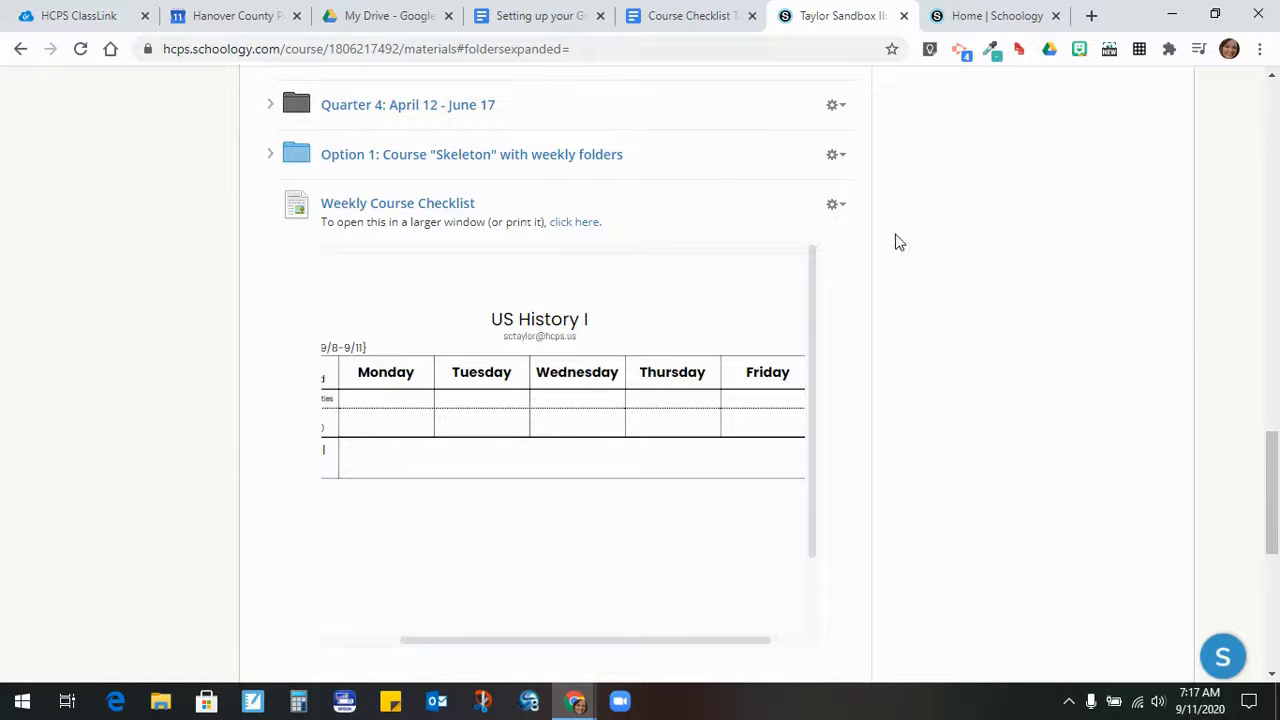
- Go back to the US History I course checklist tab in Google Docs
left_click(837, 205)
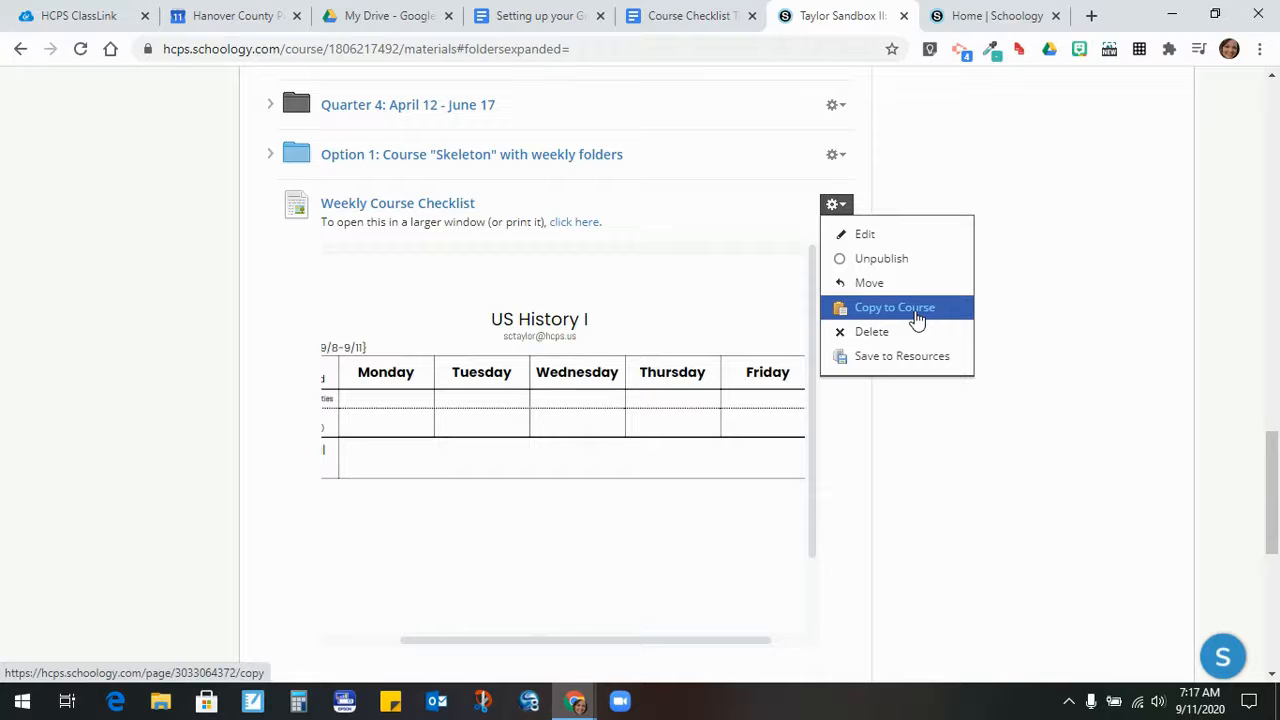
left_click(1040, 294)
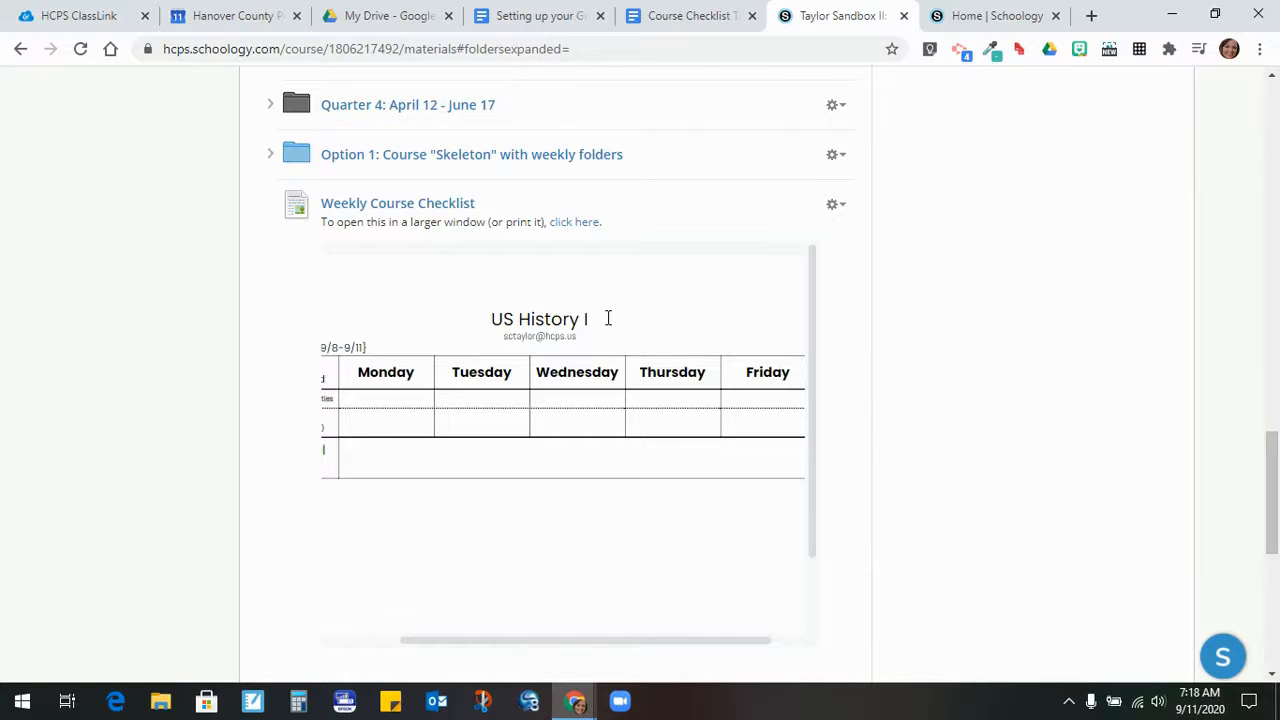
left_click(670, 32)
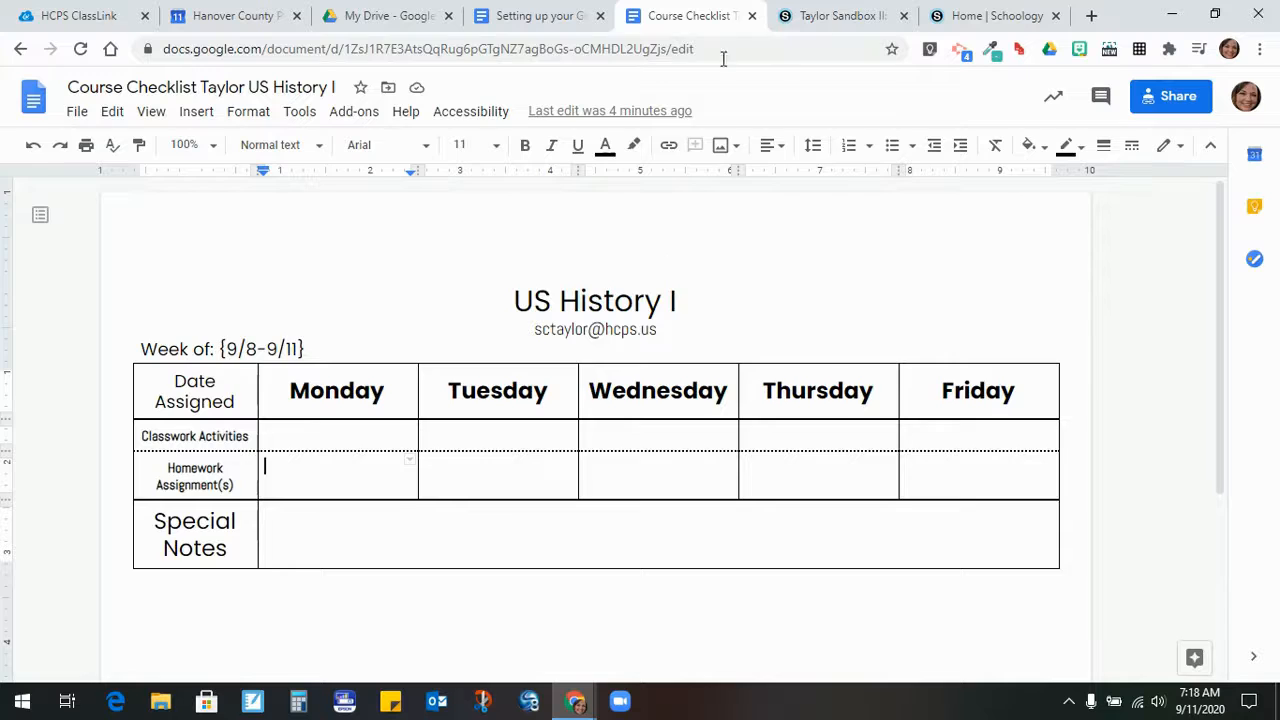
- Return to the Schoology materials and scroll past the embedded checklist to Course Information and Quarters 1–4
left_click(805, 20)
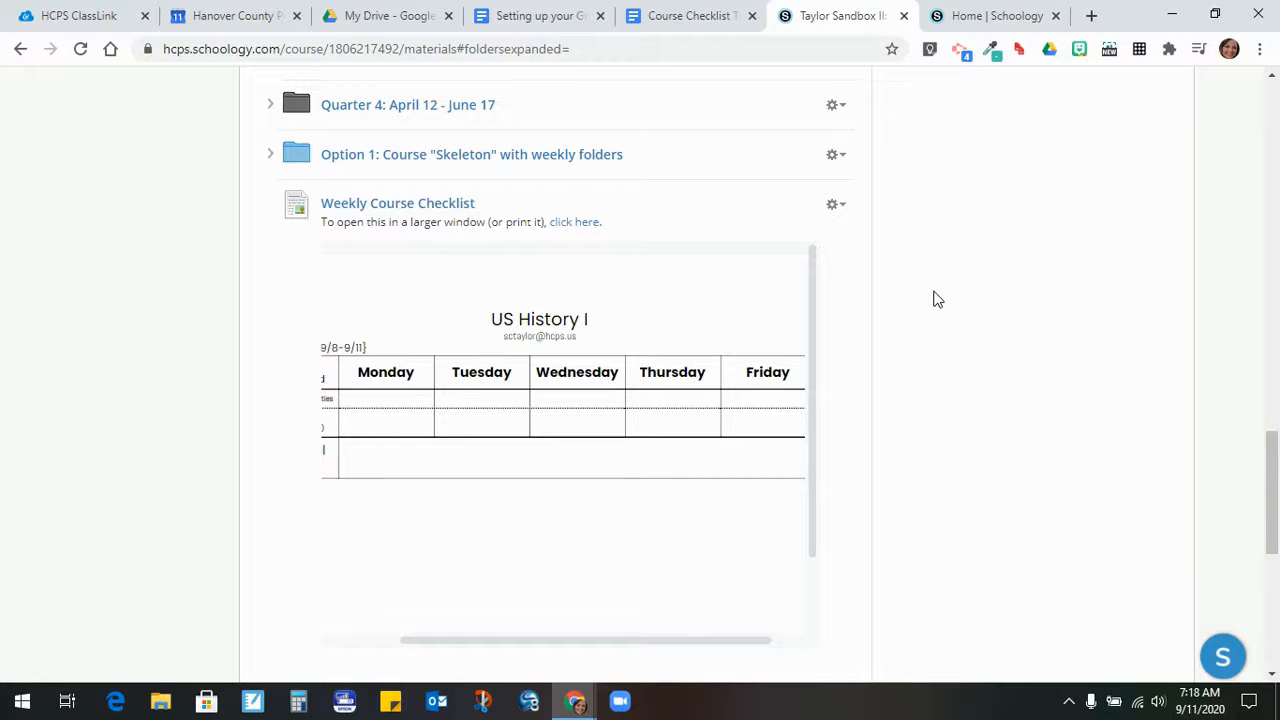
left_click(838, 205)
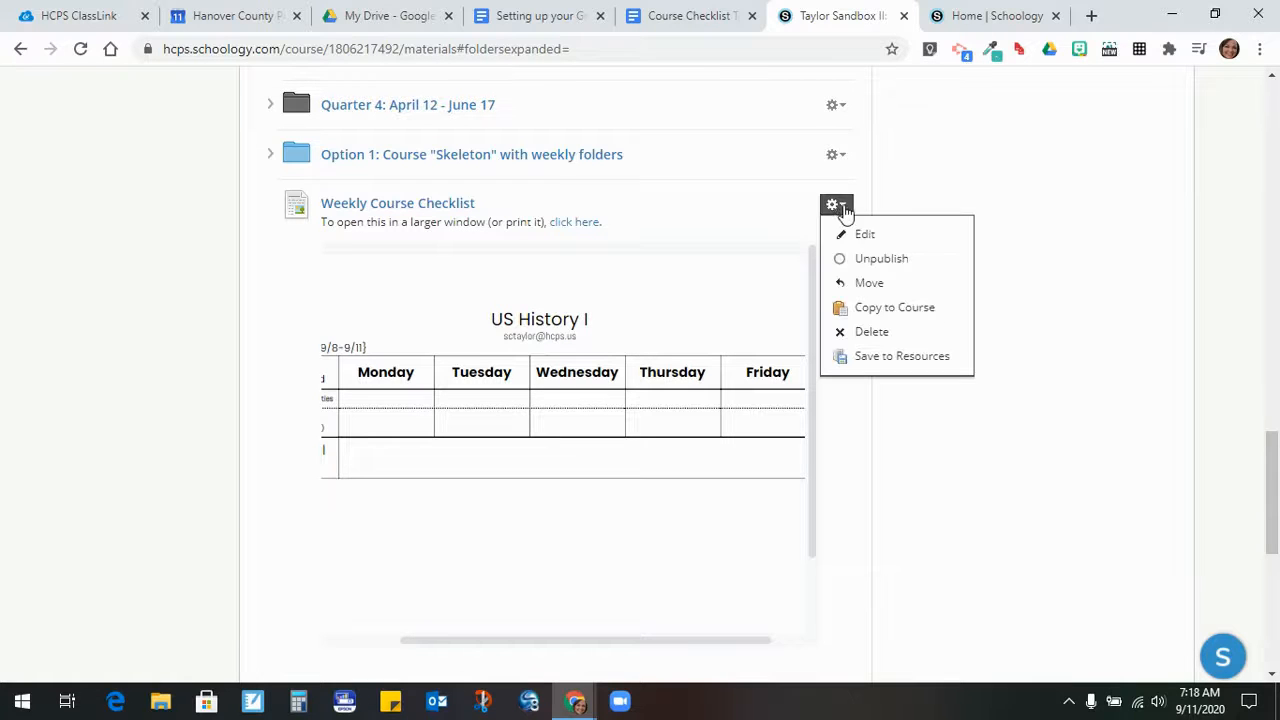
left_click(981, 289)
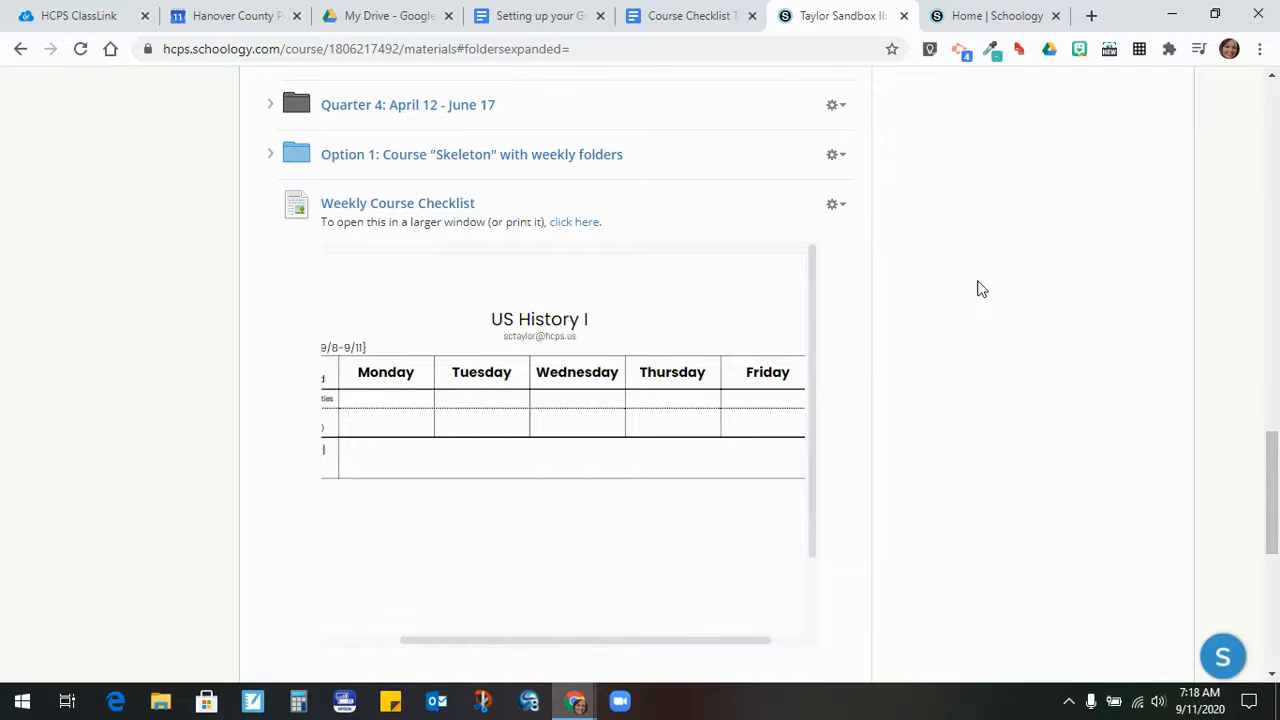
scroll(975, 295, "down", 5)
scroll(934, 331, "down", 2)
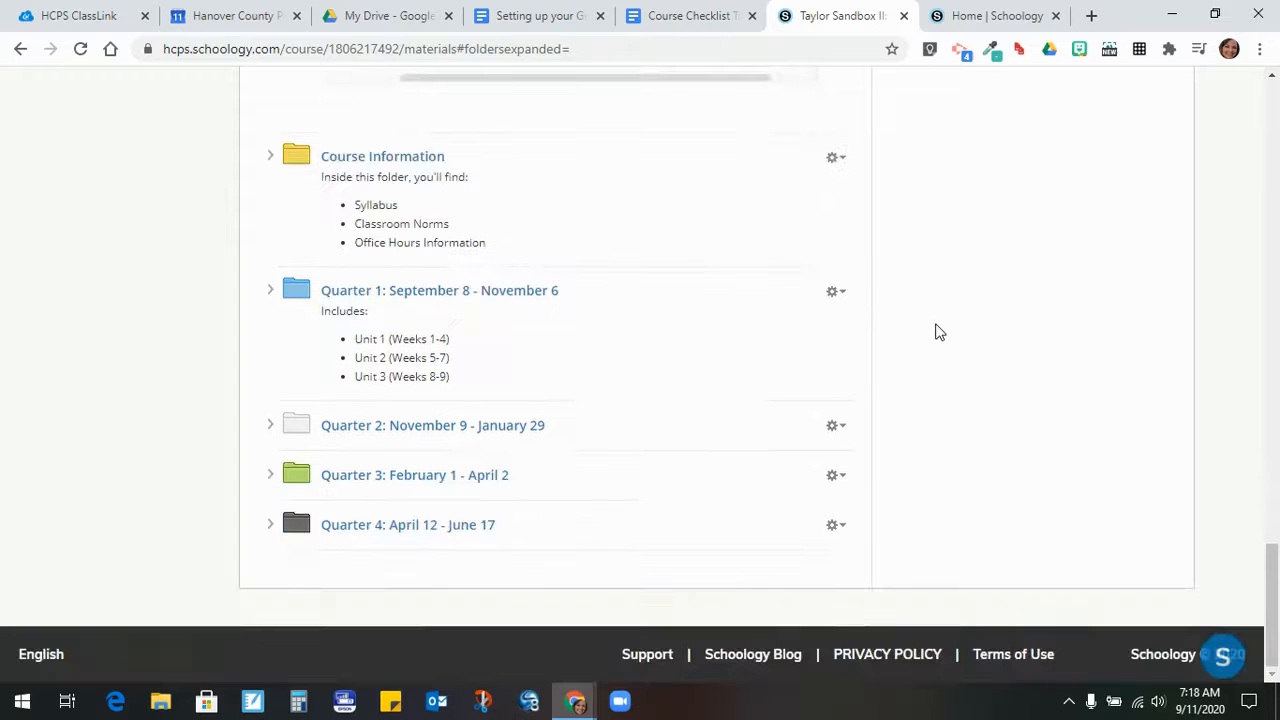